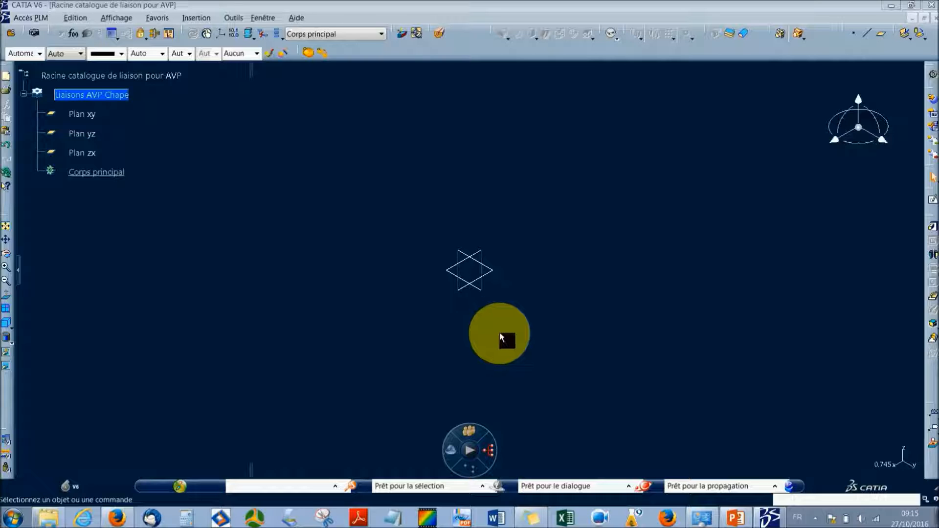
- Create a standard axis system with default origin and axes, and hide the xy, yz and zx reference planes
click(224, 36)
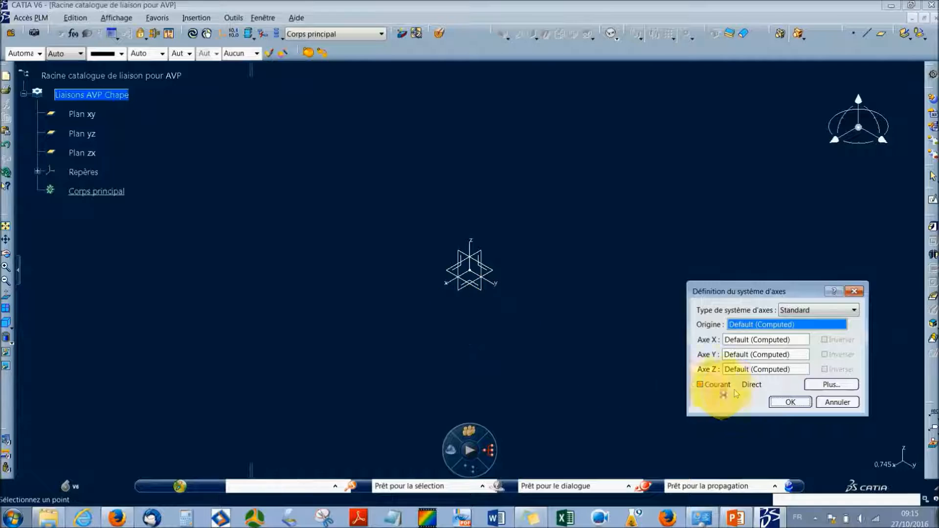
click(775, 402)
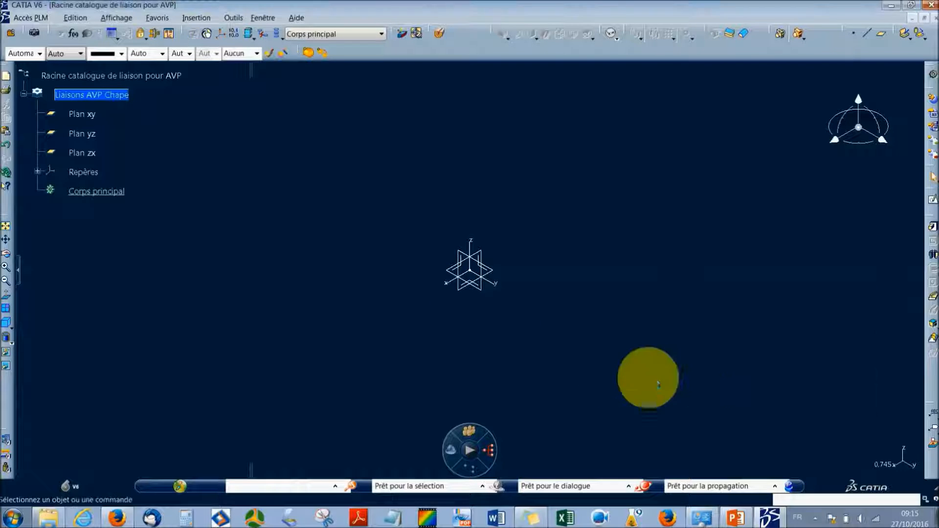
click(82, 114)
shift+click(88, 155)
right_click(88, 155)
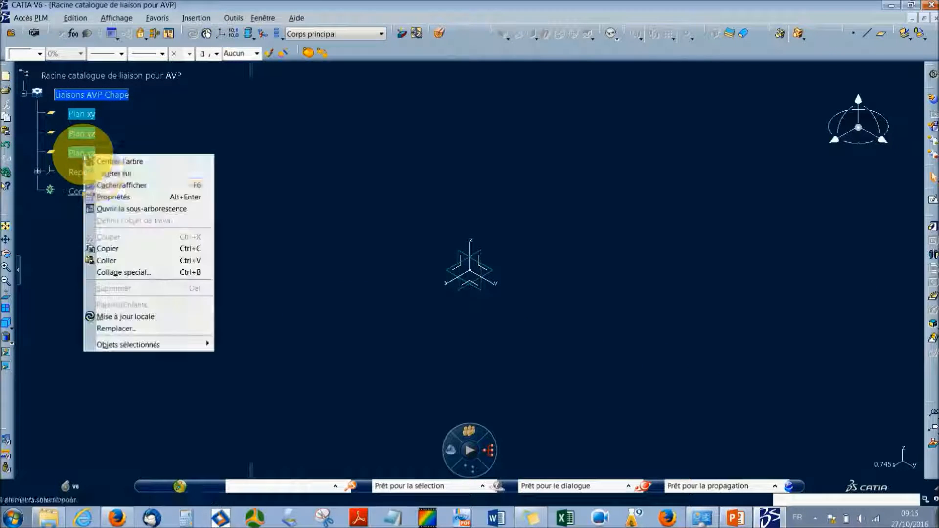
click(98, 185)
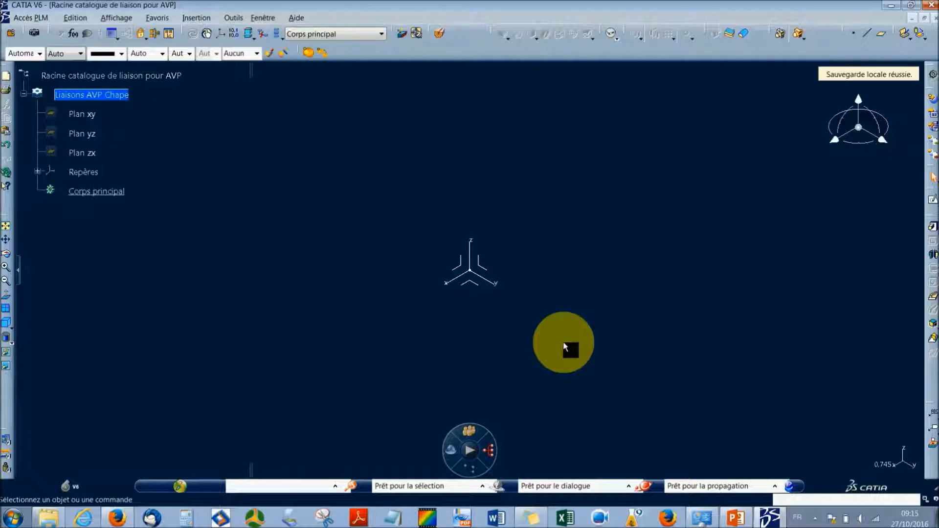
- On the axis system's YZ plane, sketch a line along the H axis through the origin, starting at about H -72 mm
click(489, 272)
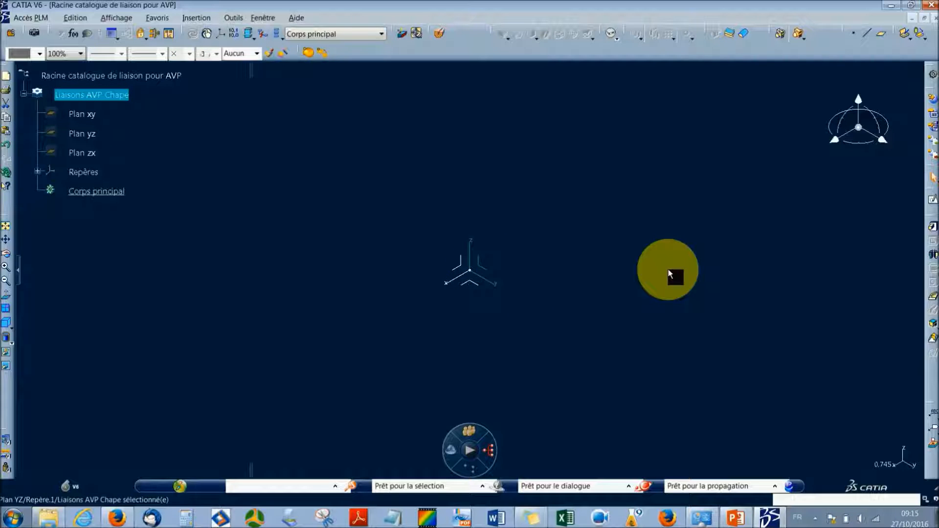
click(933, 204)
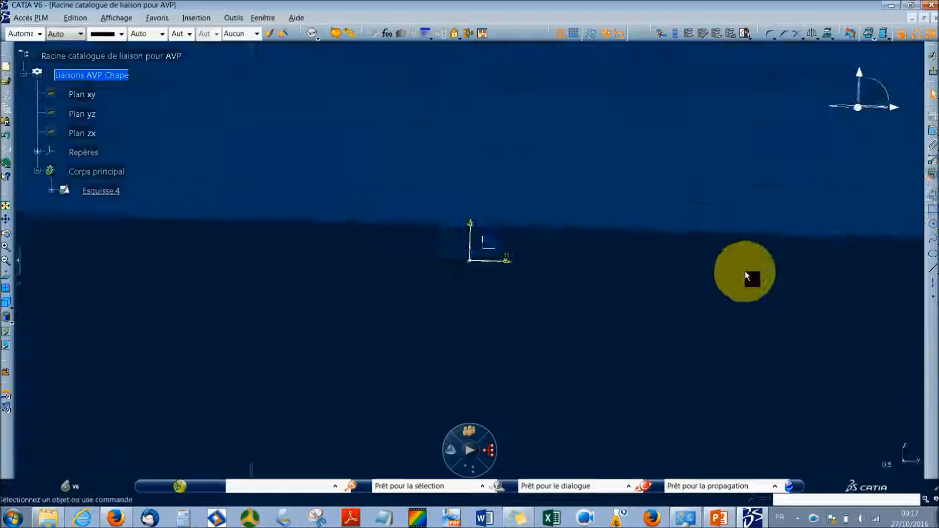
click(933, 271)
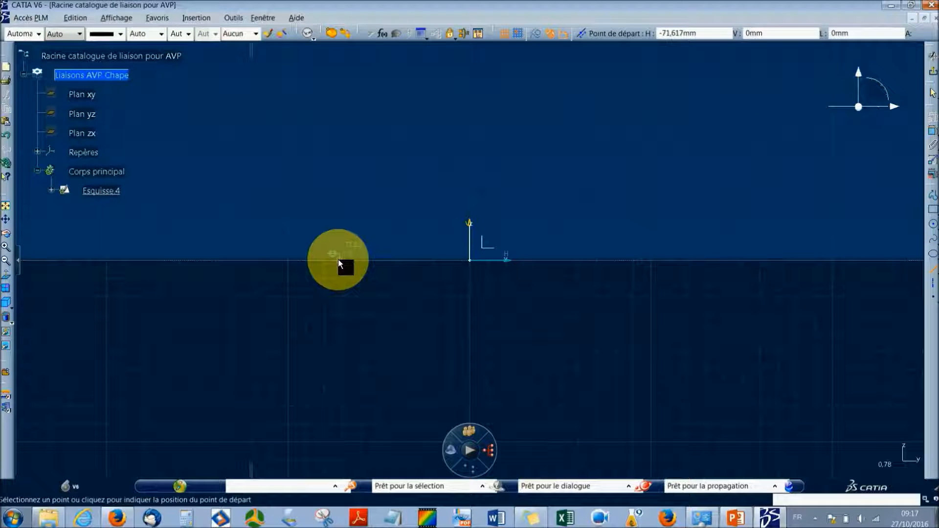
click(338, 259)
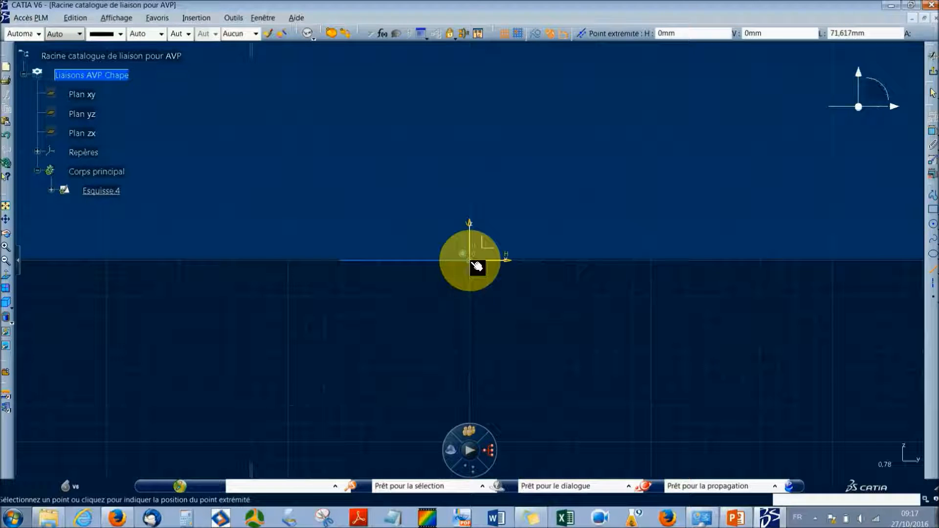
click(626, 260)
click(614, 289)
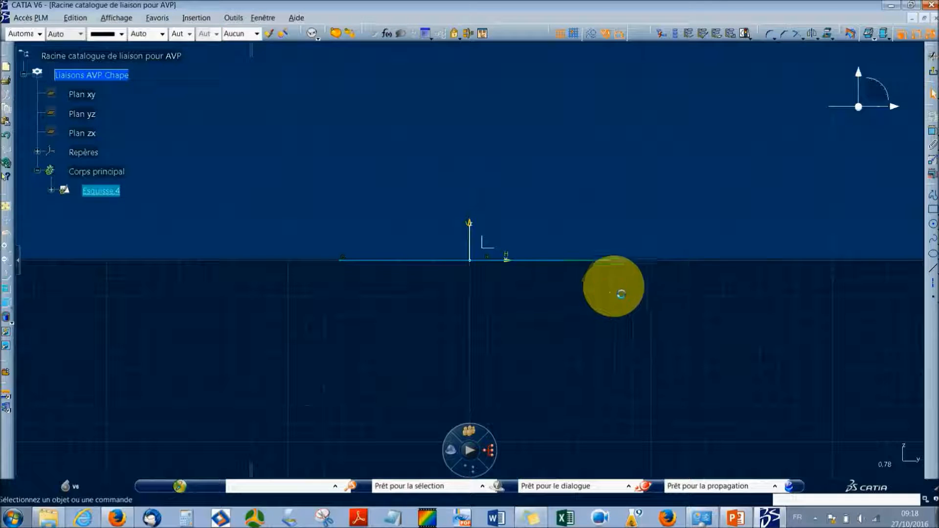
- Constrain the line's two endpoints to be symmetric about the vertical sketch axis
click(629, 263)
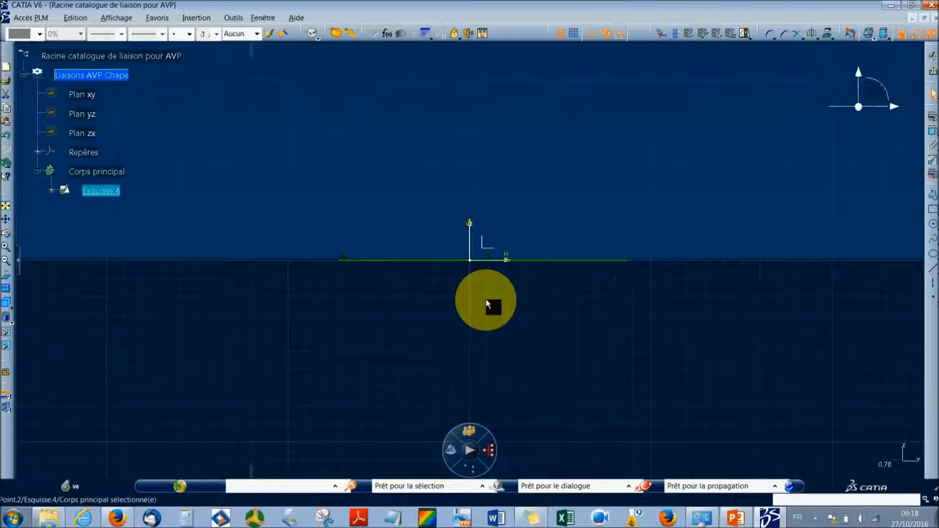
ctrl+click(342, 261)
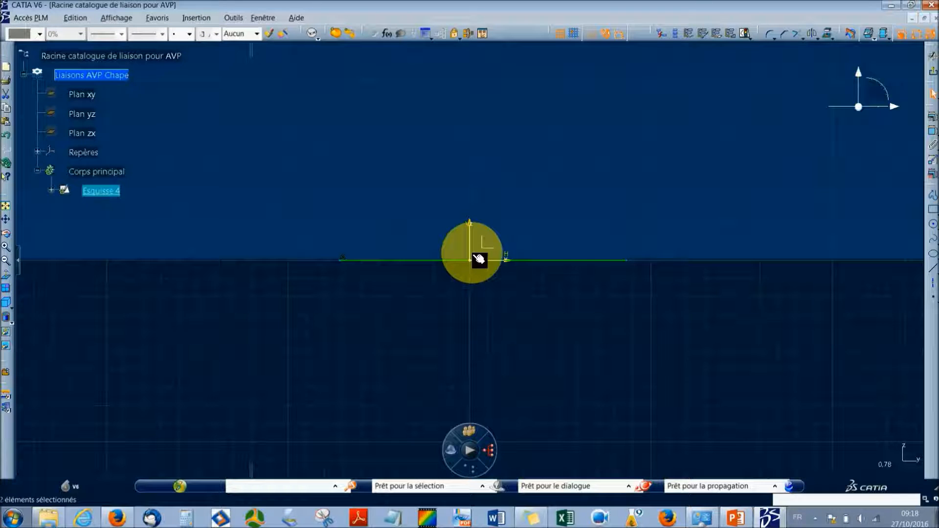
ctrl+click(477, 249)
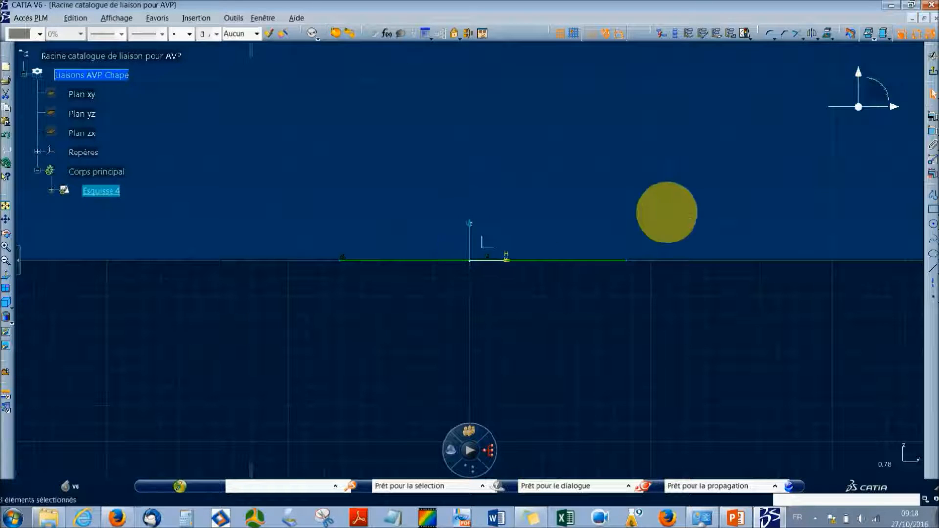
click(932, 117)
click(796, 430)
click(848, 462)
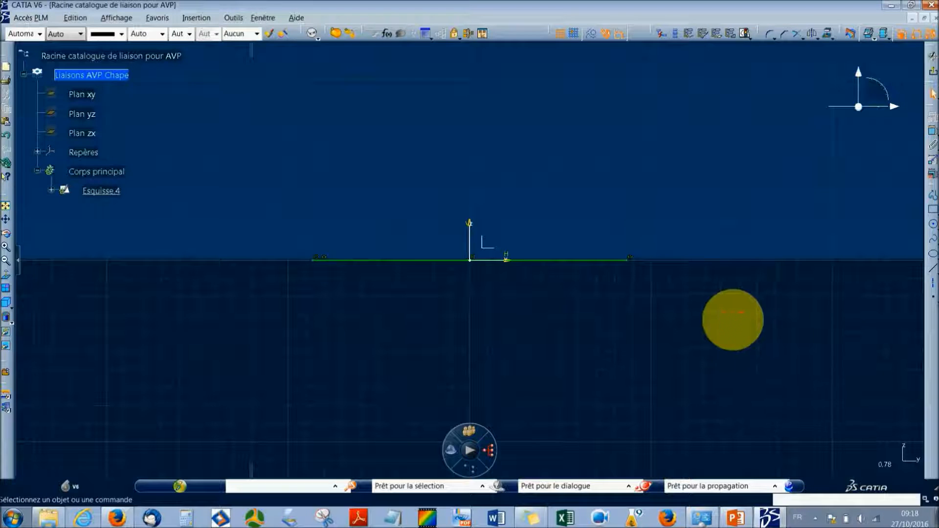
- Place a point on the line at about H -46 mm and mirror it about the vertical sketch axis
click(934, 301)
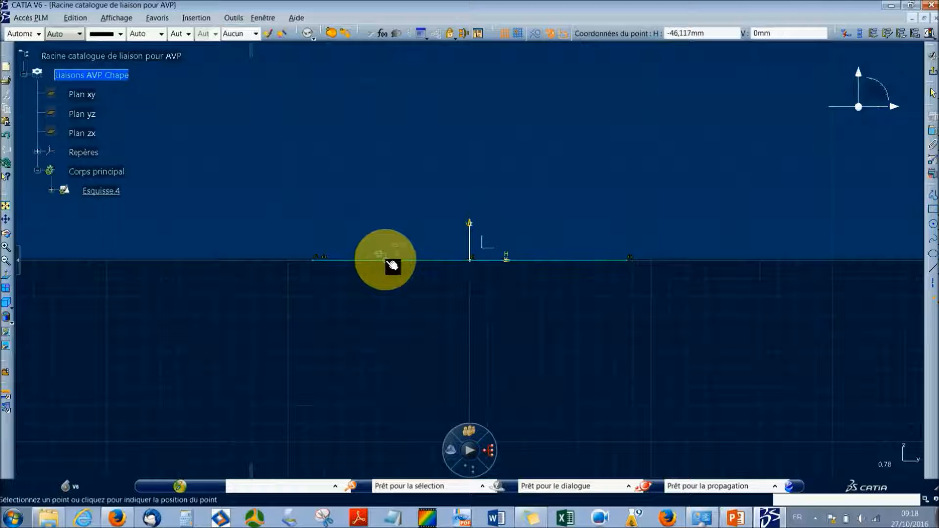
click(392, 263)
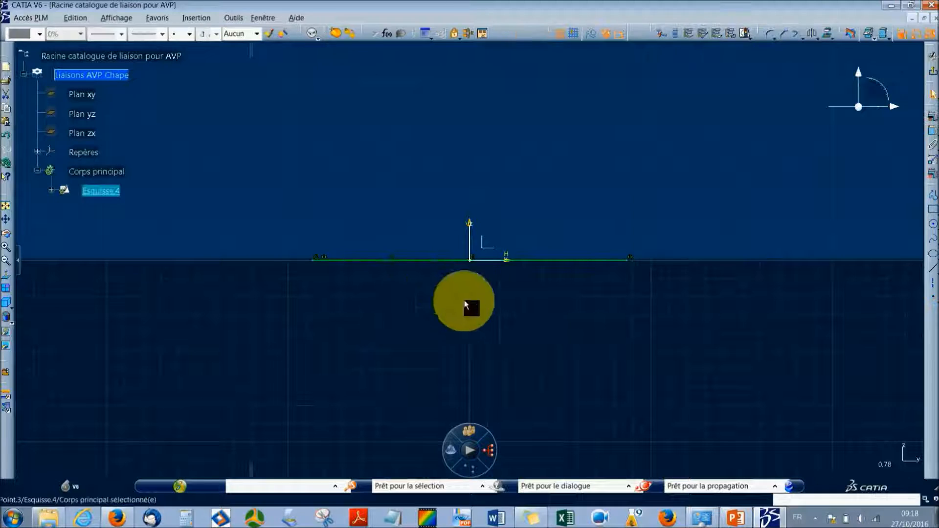
click(935, 300)
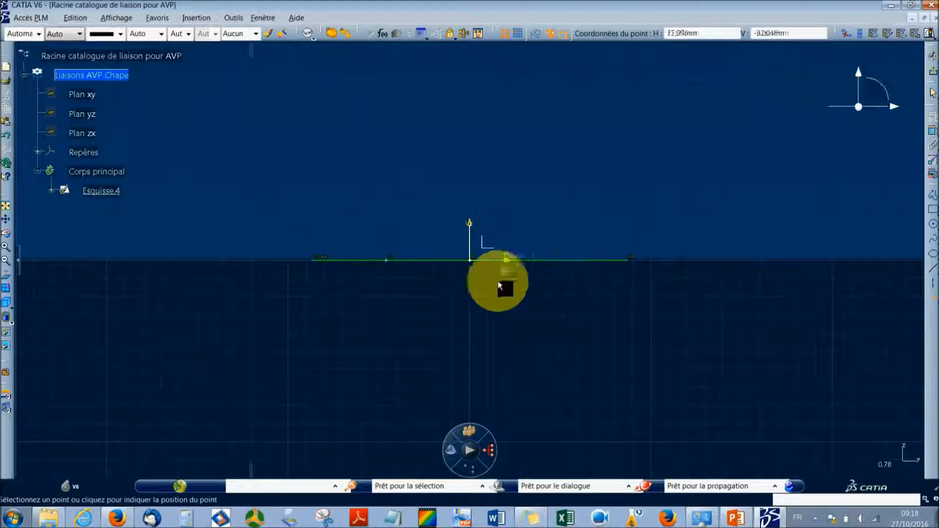
key(Escape)
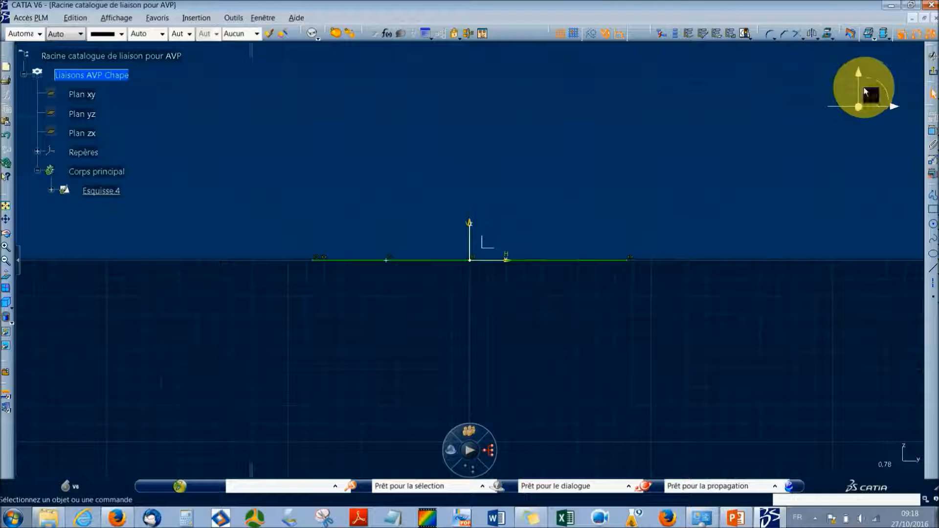
click(392, 261)
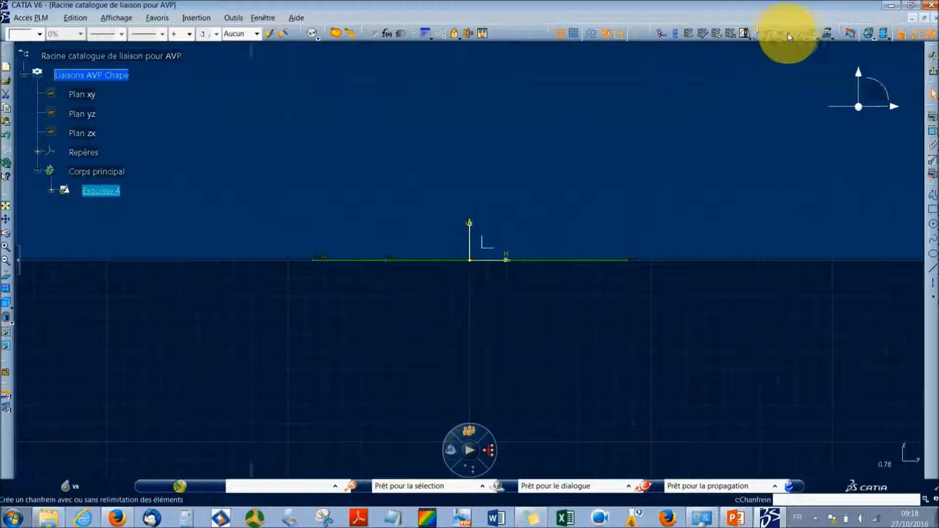
click(470, 237)
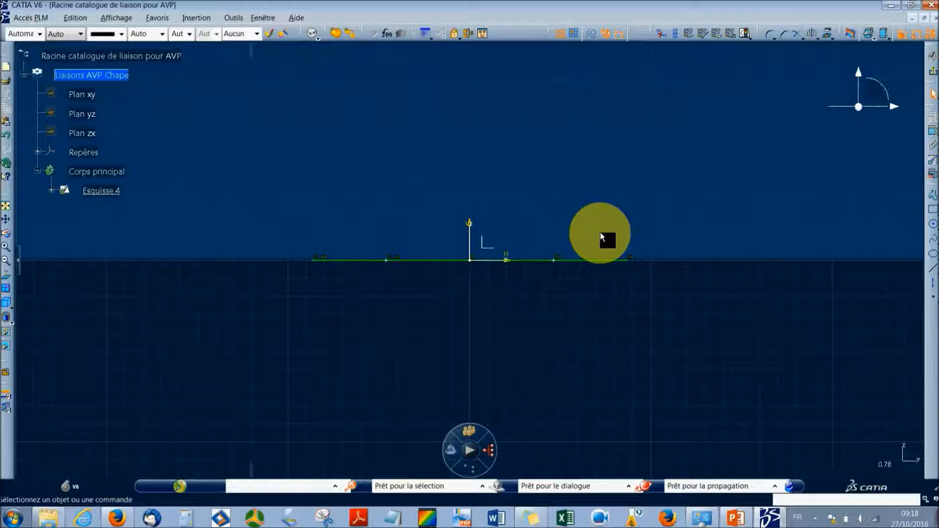
- Dimension the spacing of the two inner points and the gap between the left endpoint and its nearest point, finishing the sketch
click(933, 132)
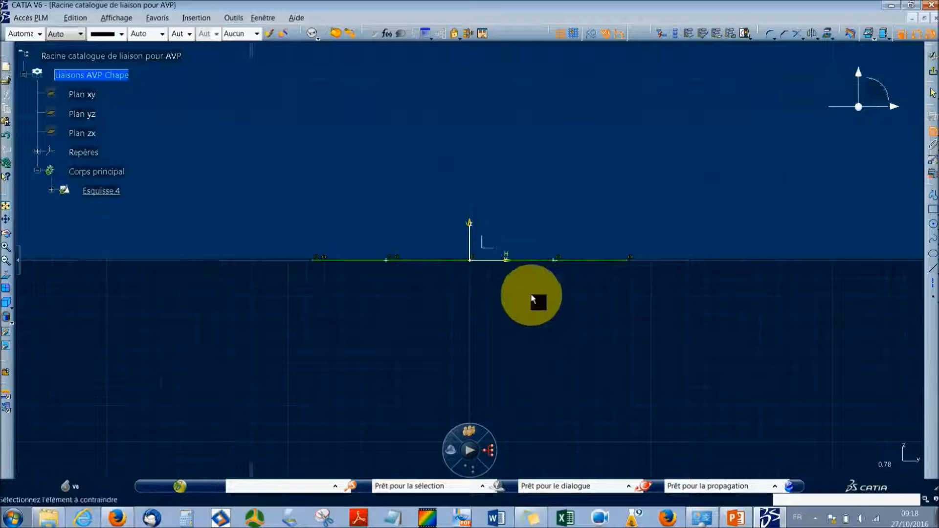
click(387, 261)
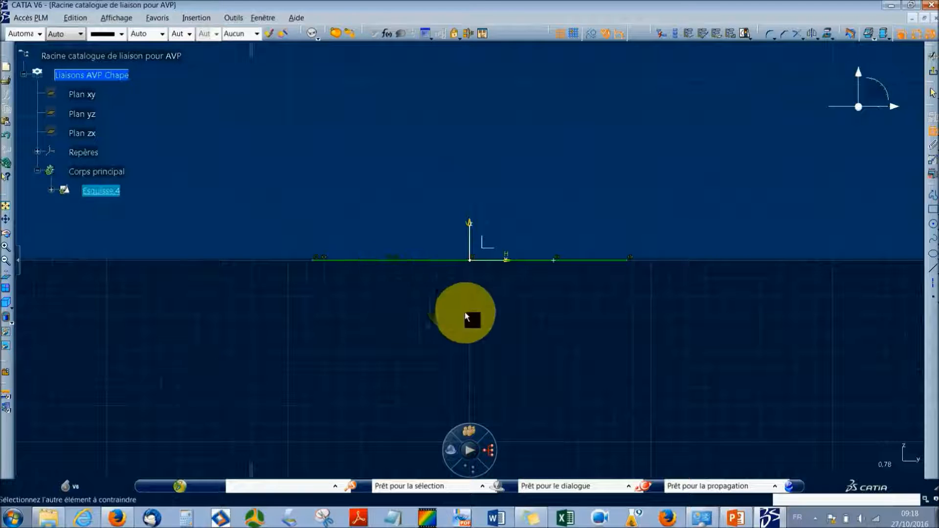
click(558, 264)
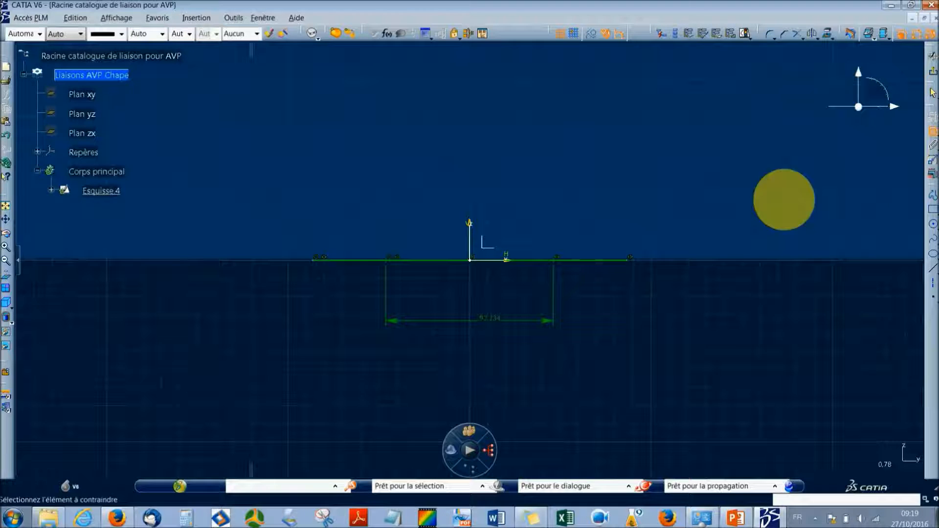
click(315, 263)
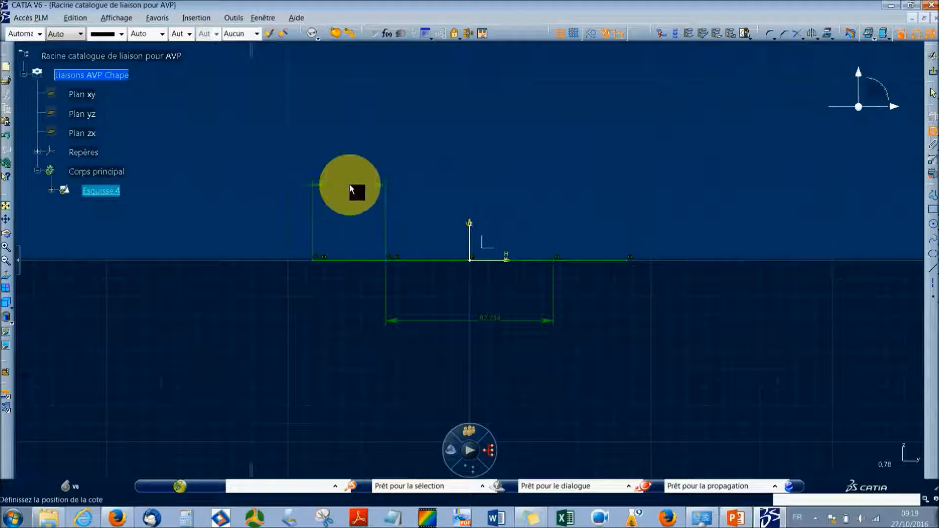
click(261, 314)
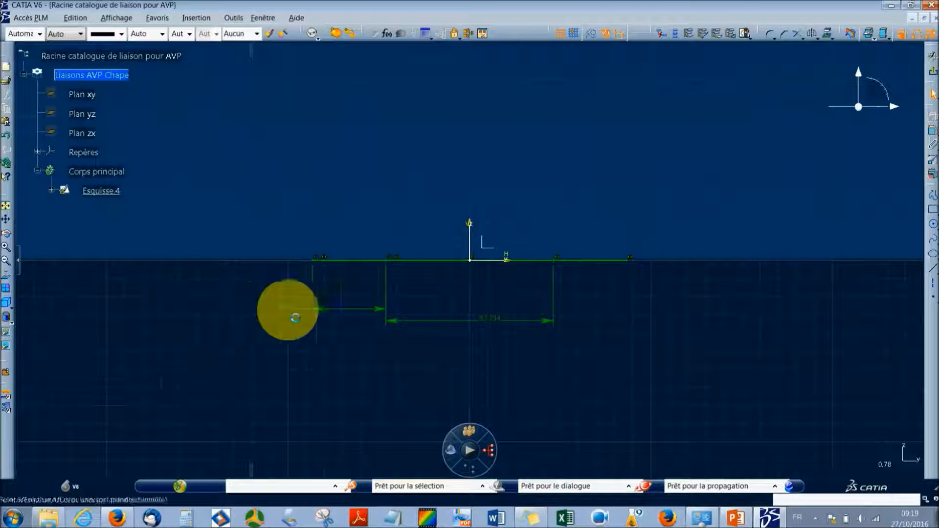
click(932, 72)
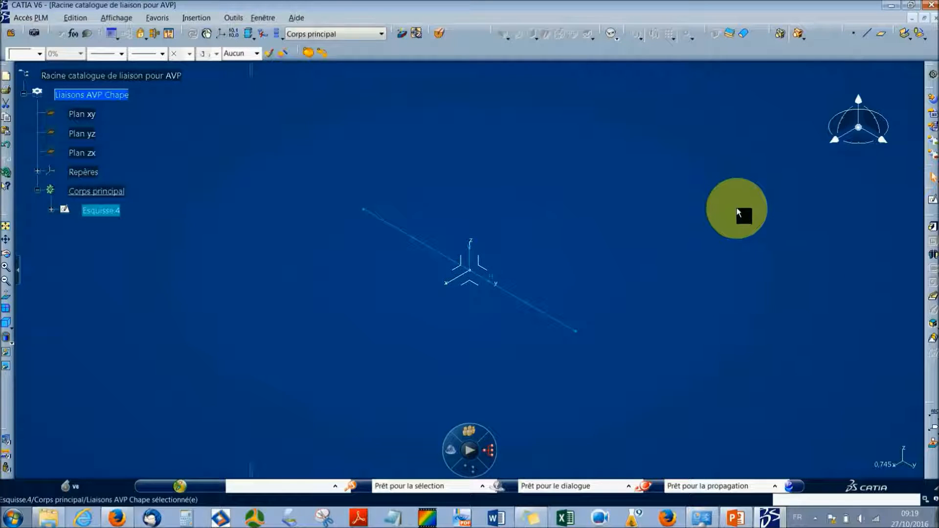
- Create a plane of type Normale à une courbe on the sketched line, passing through its upper-left endpoint
click(883, 34)
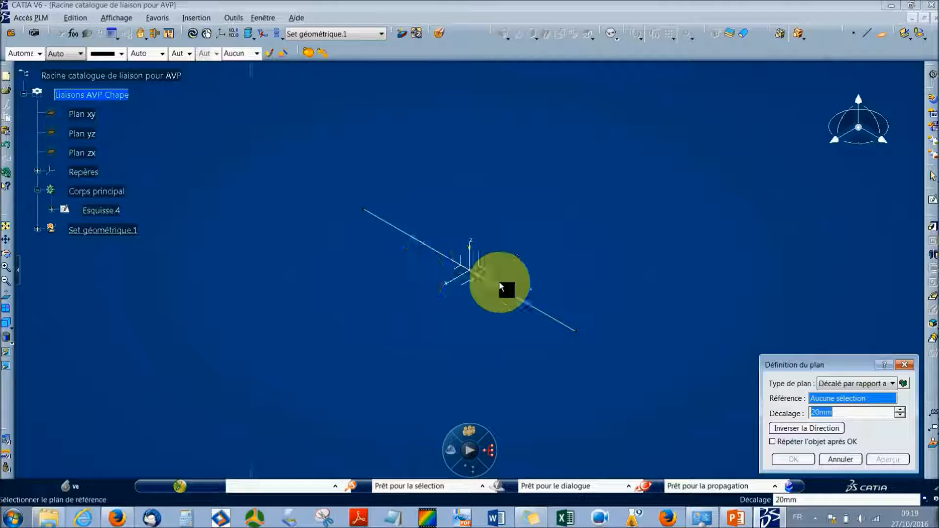
click(396, 230)
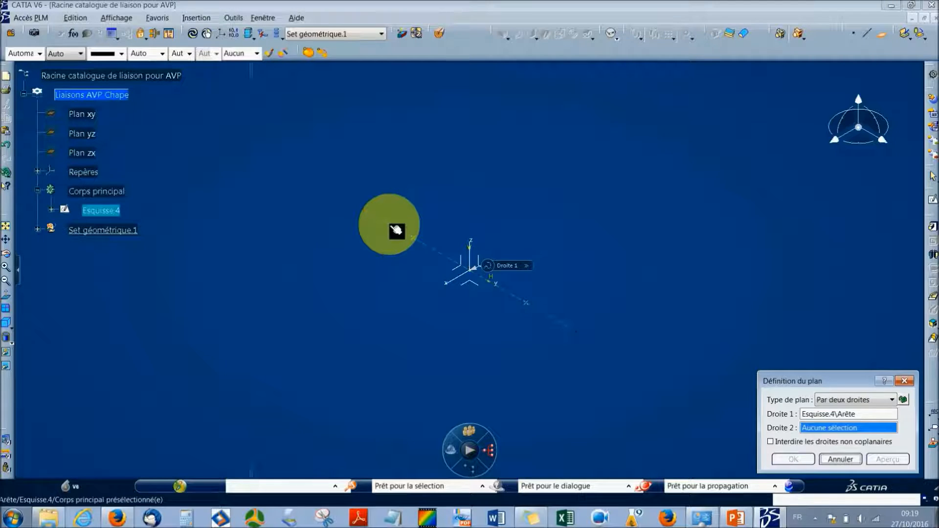
click(853, 405)
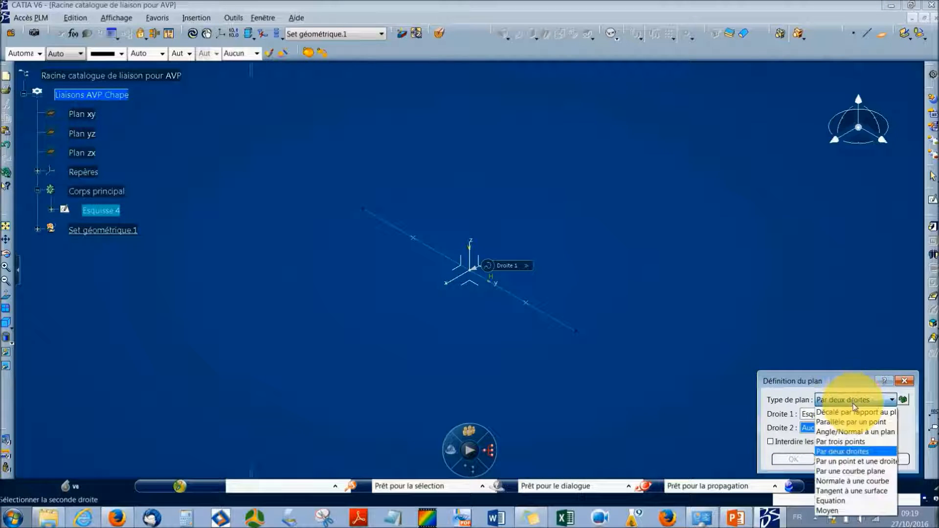
click(842, 482)
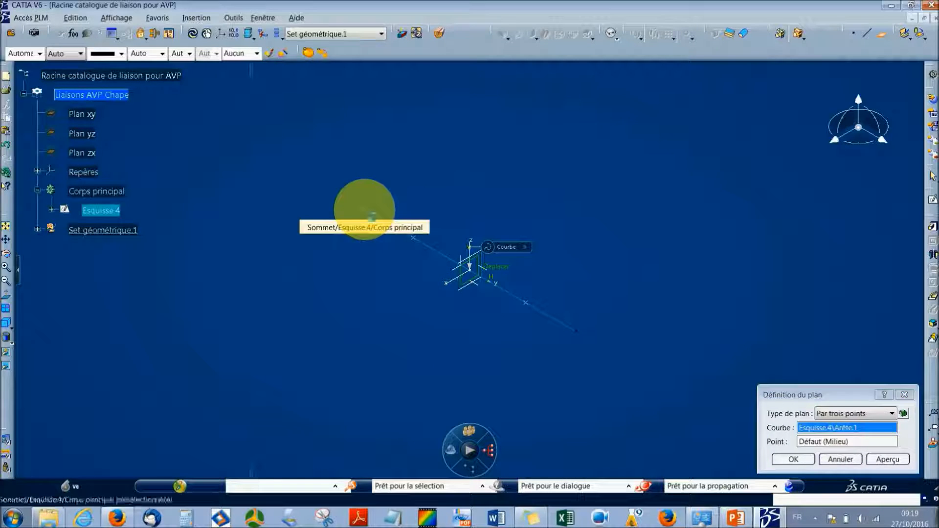
click(371, 215)
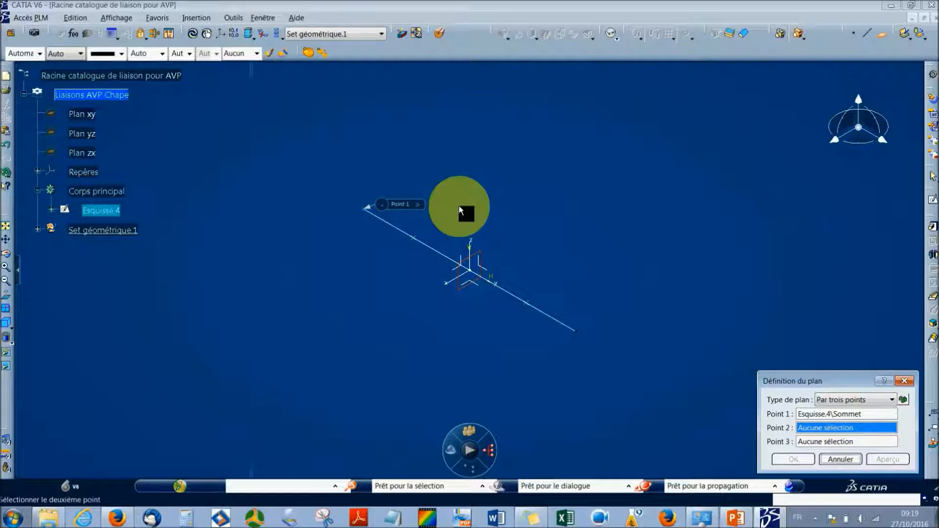
click(839, 400)
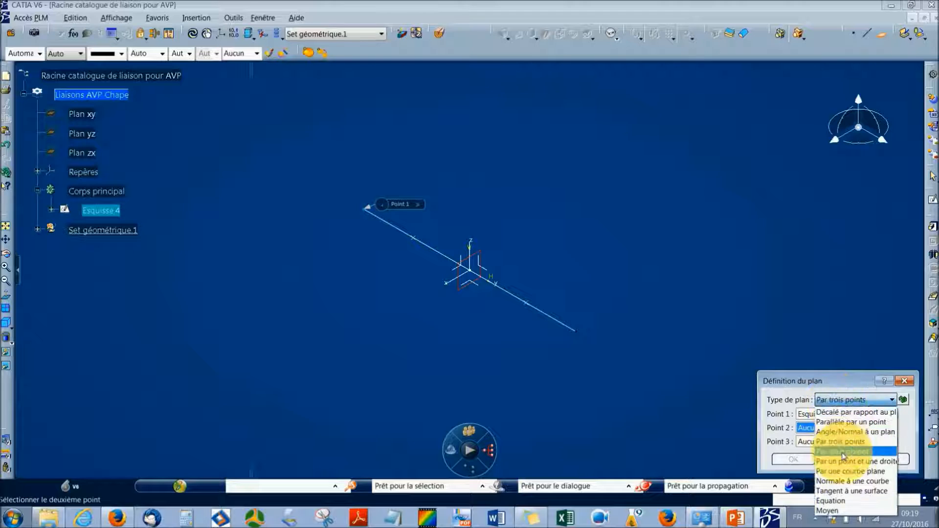
click(844, 482)
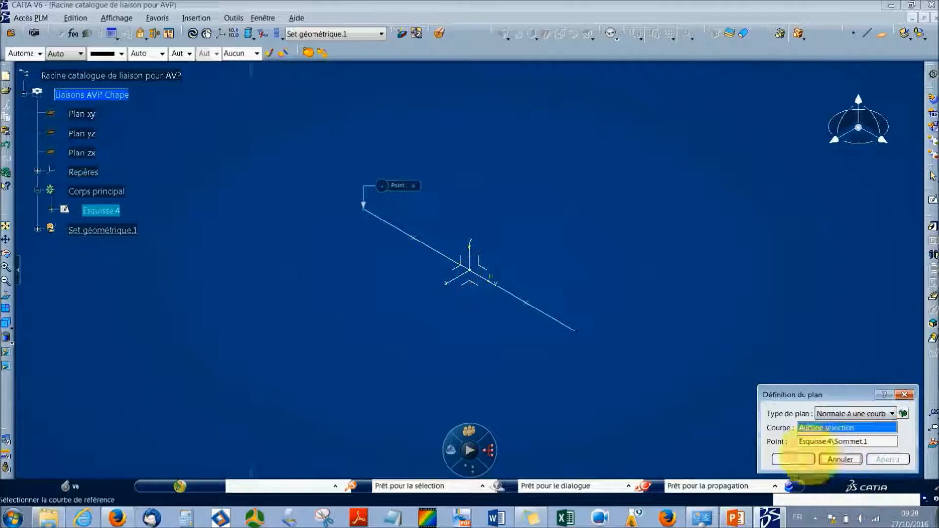
click(383, 222)
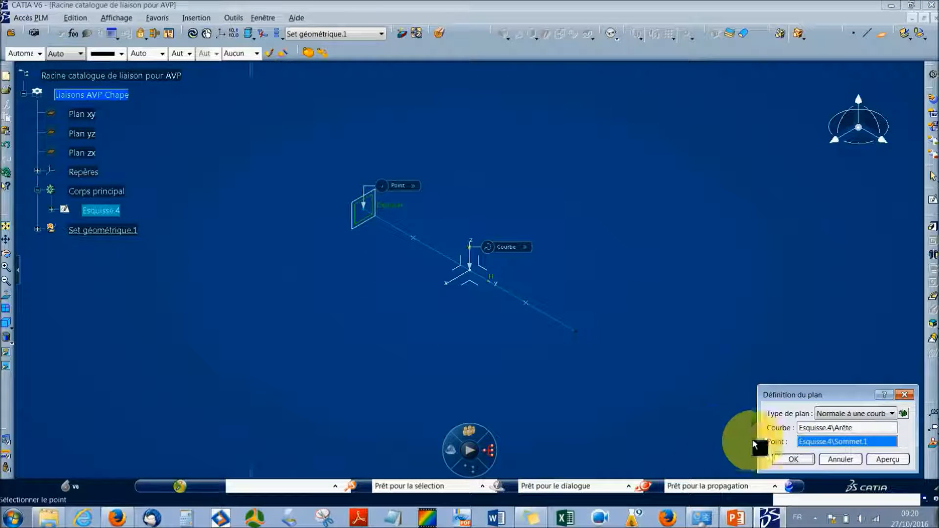
click(785, 459)
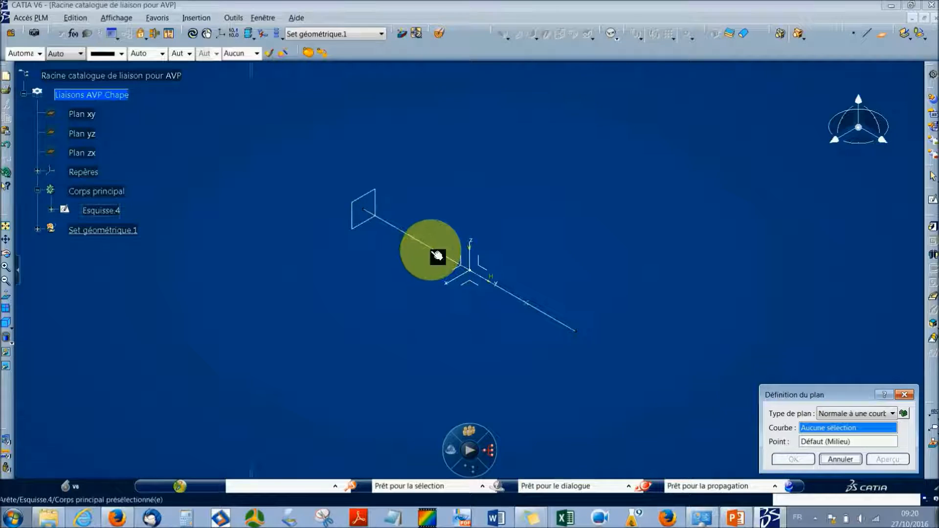
- Create two planes normal to the sketched line, one through each of its two inner points
click(425, 246)
click(412, 238)
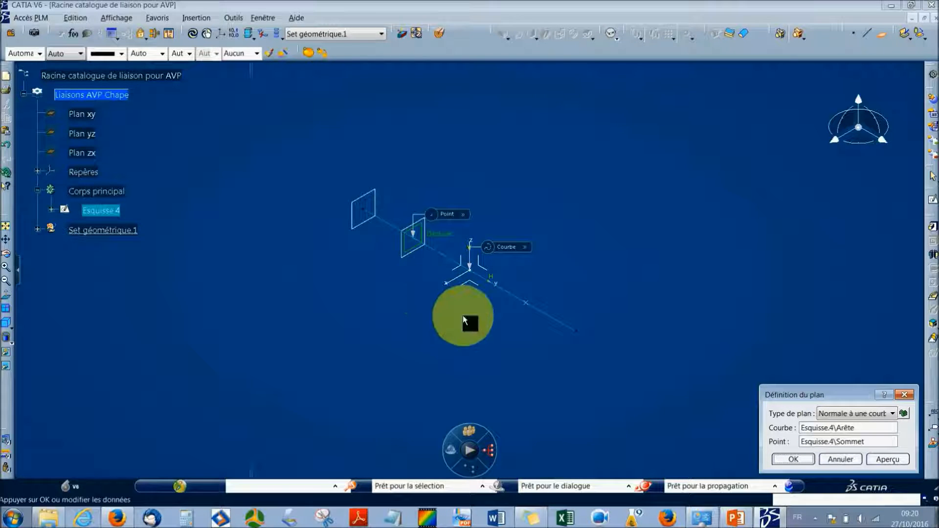
click(789, 459)
click(538, 309)
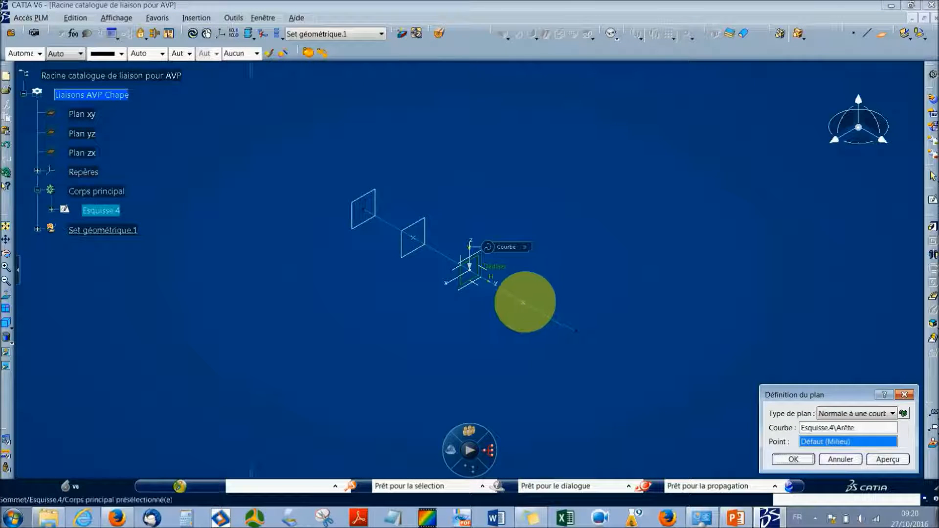
click(529, 309)
click(793, 459)
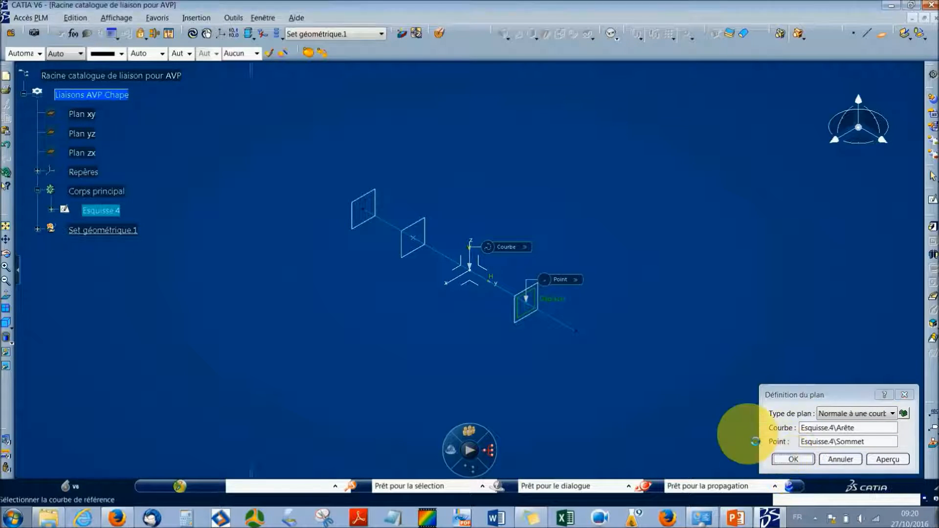
- Create a plane normal to the sketched line through its lower-right endpoint and end the plane creation
click(562, 330)
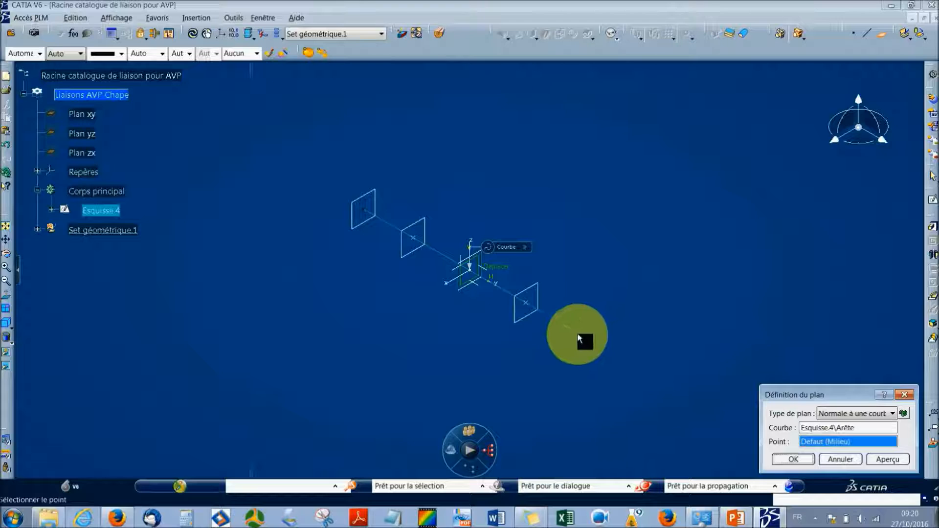
click(581, 337)
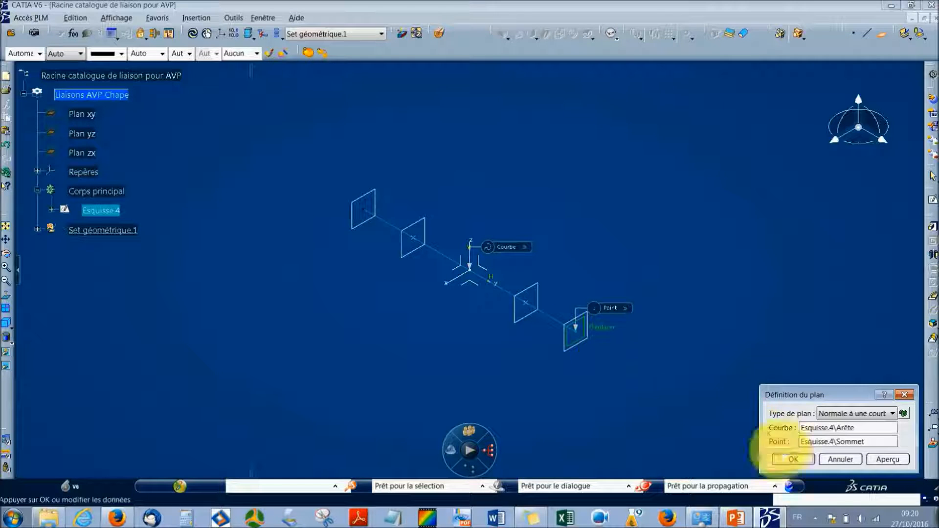
click(793, 460)
click(837, 458)
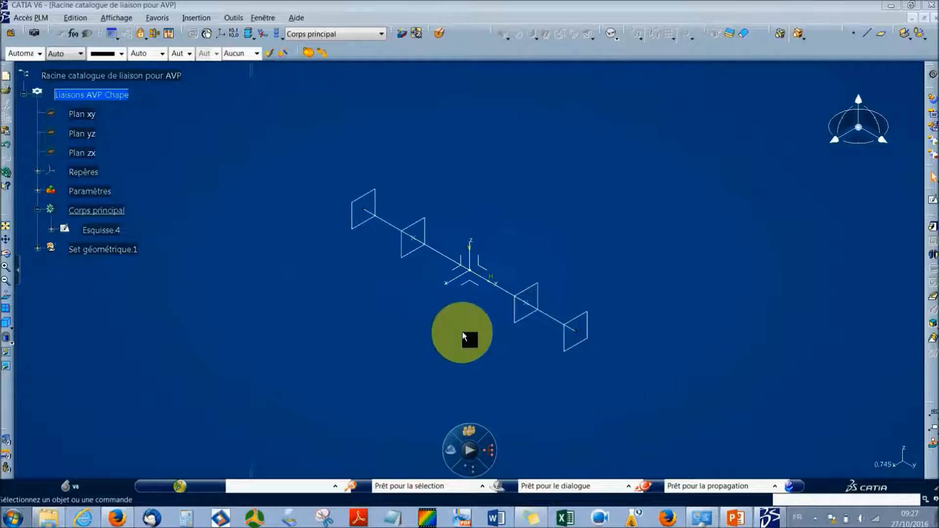
- Expand the parameters and Set géométrique.1 in the tree, and rename the geometrical set as chape
click(42, 193)
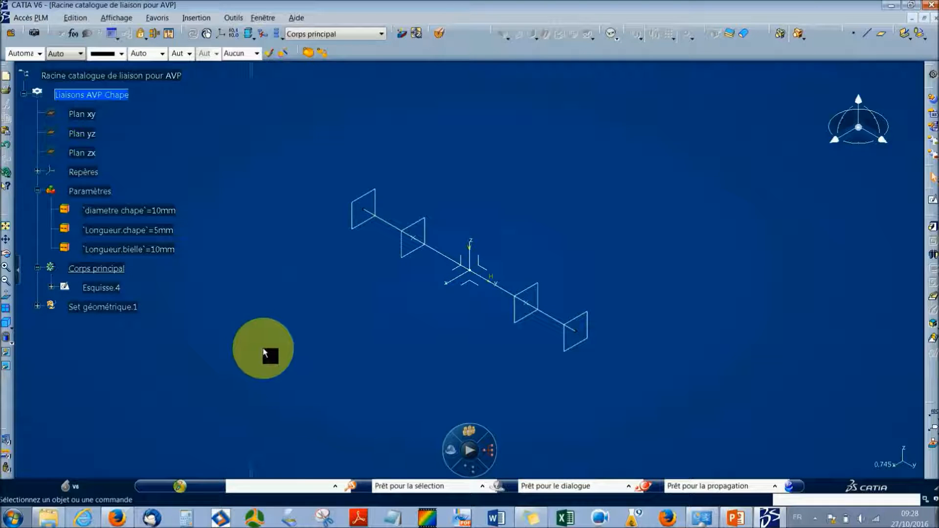
click(38, 306)
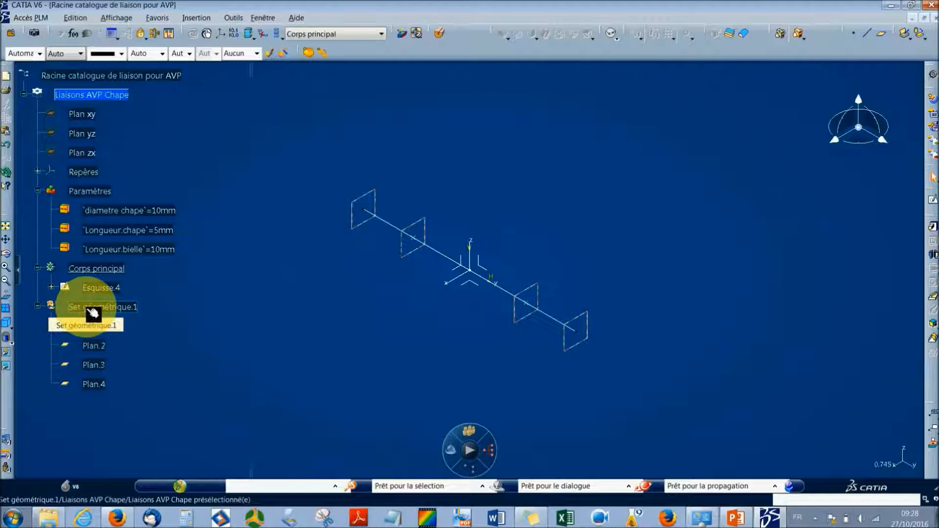
right_click(96, 308)
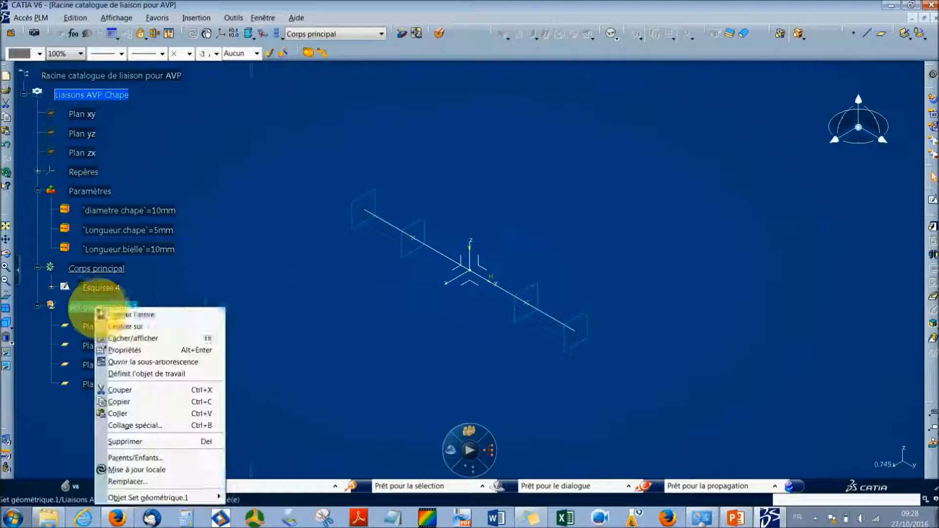
click(138, 350)
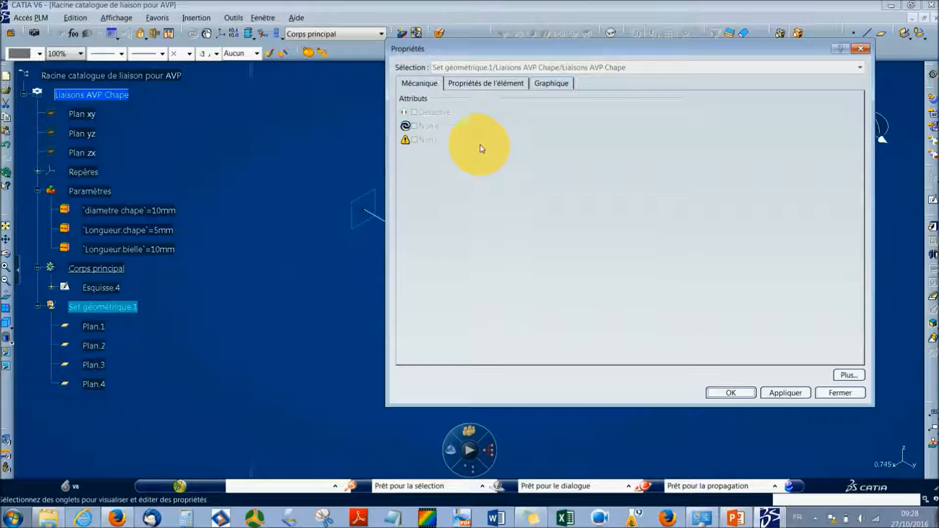
click(485, 86)
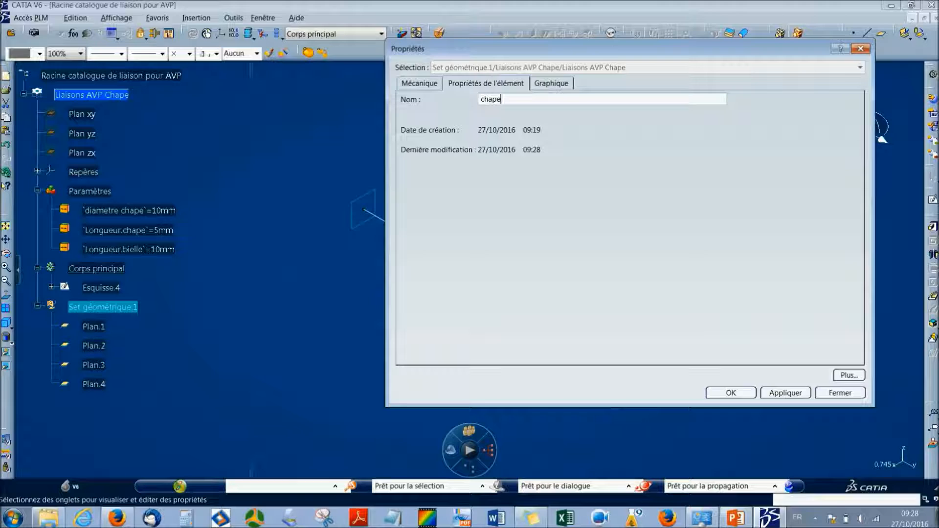
key(Return)
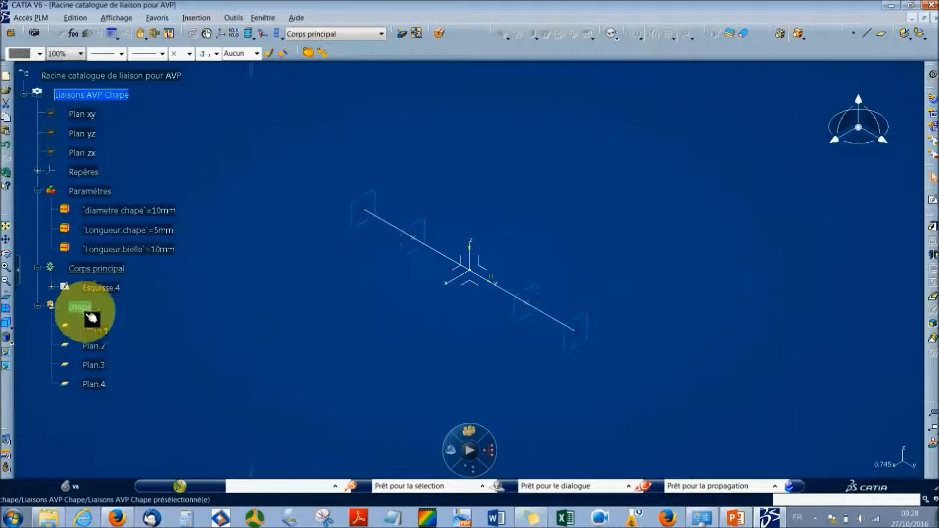
- Move Esquisse.4 from Corps principal into the chape geometrical set
right_click(97, 289)
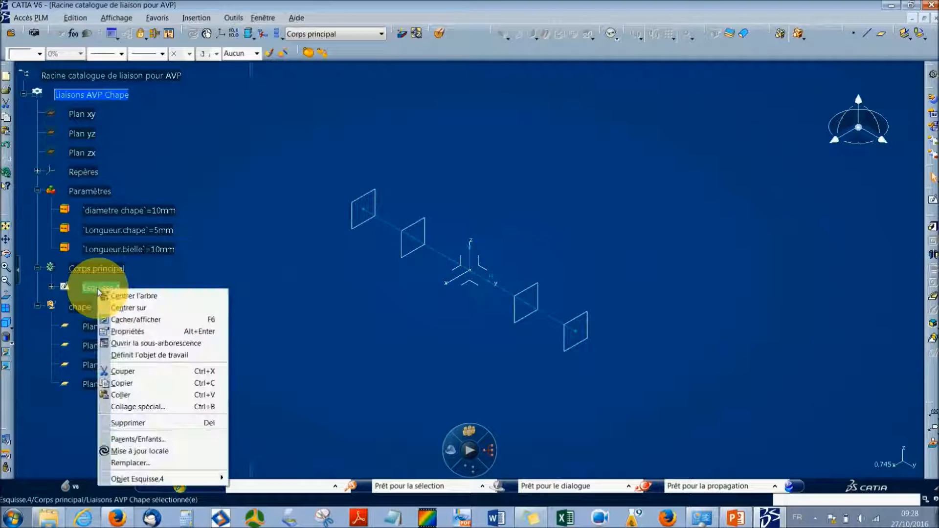
mouse_move(158, 479)
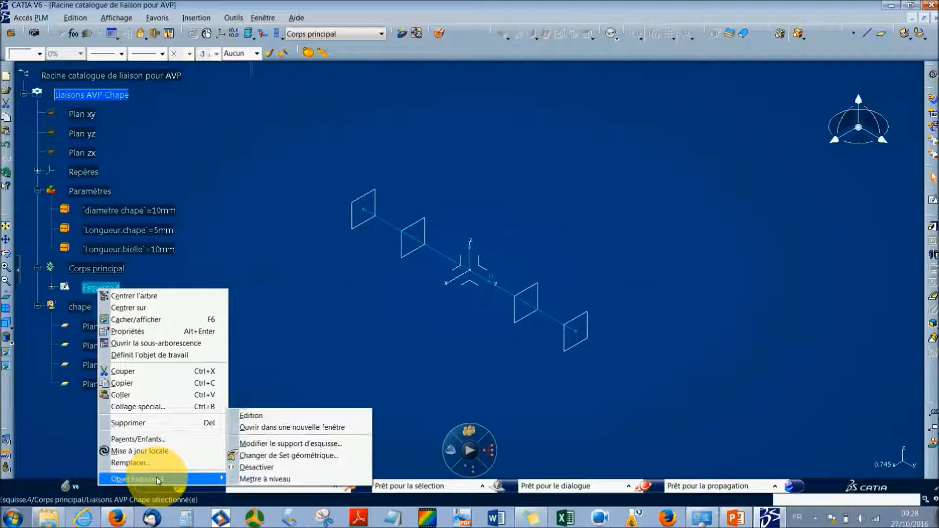
click(258, 457)
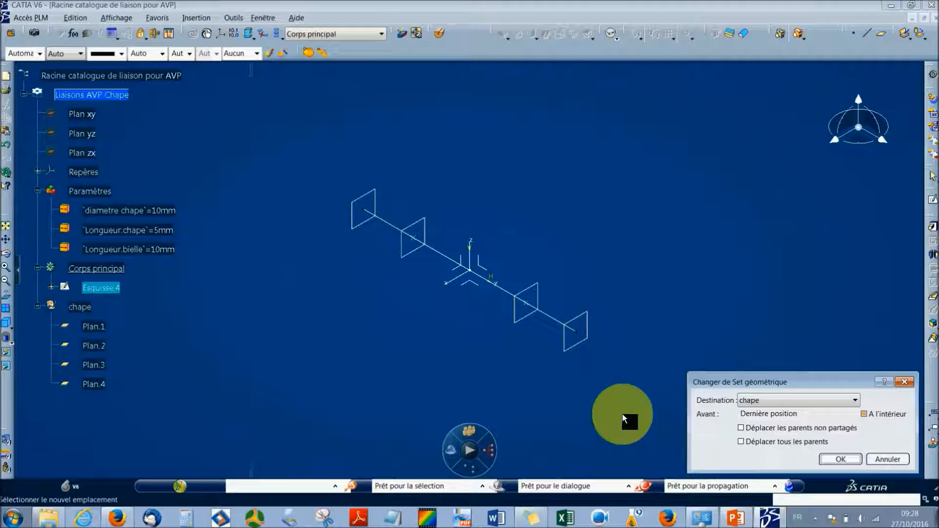
click(832, 462)
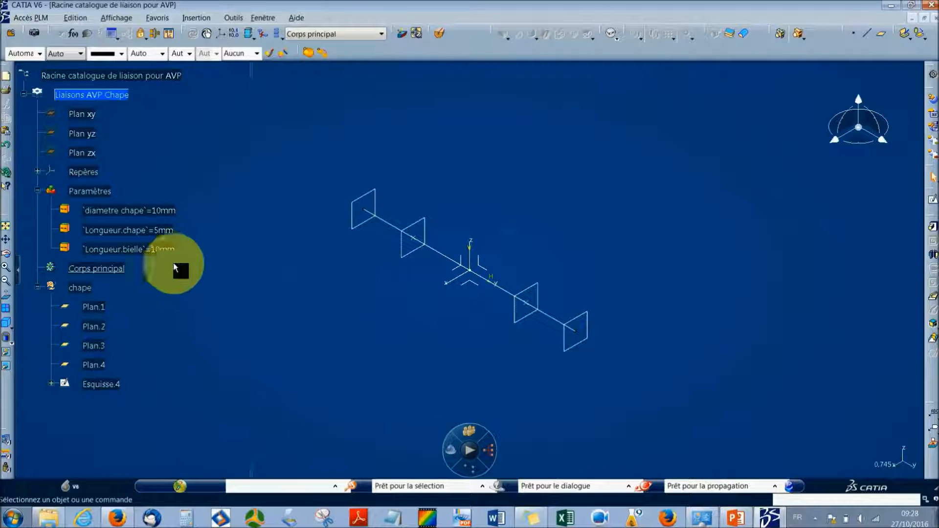
- Move the parameters diametre chape, Longueur.chape and Longueur.bielle into the chape geometrical set
click(120, 211)
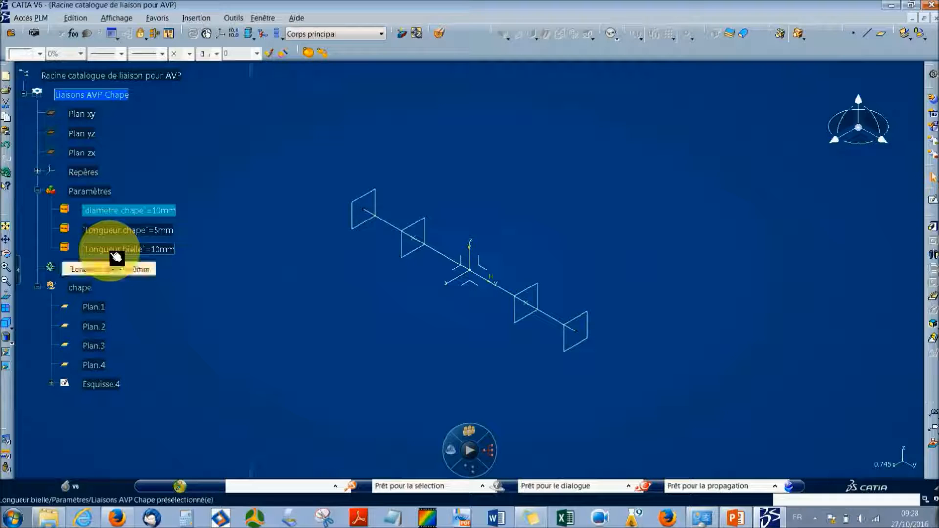
shift+click(109, 250)
drag(116, 255, 85, 289)
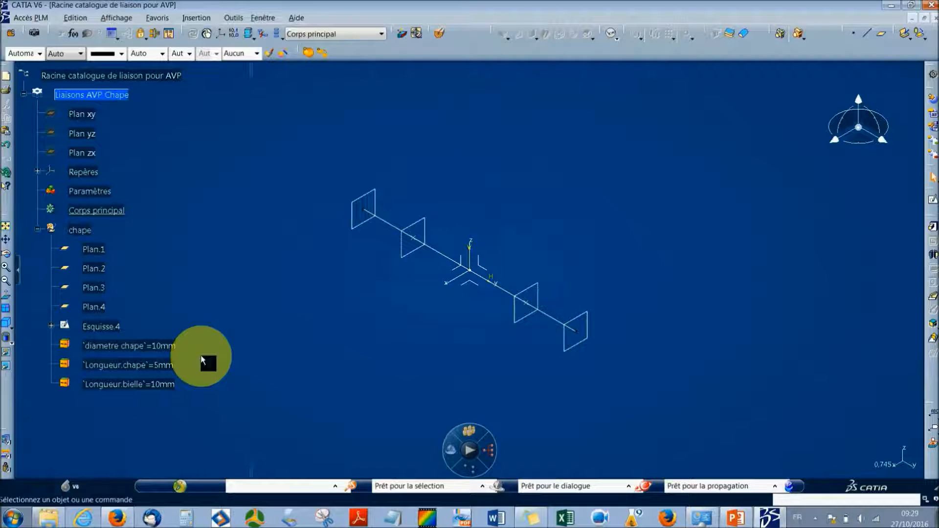
- Edit Esquisse.4 and link the dimension between the left endpoint and its nearest point to the Longueur.chape parameter
double_click(100, 327)
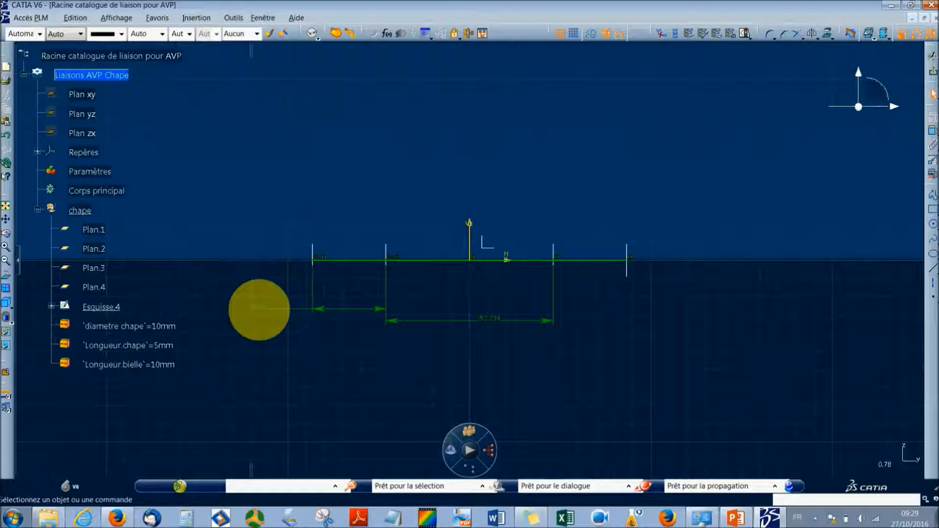
double_click(268, 313)
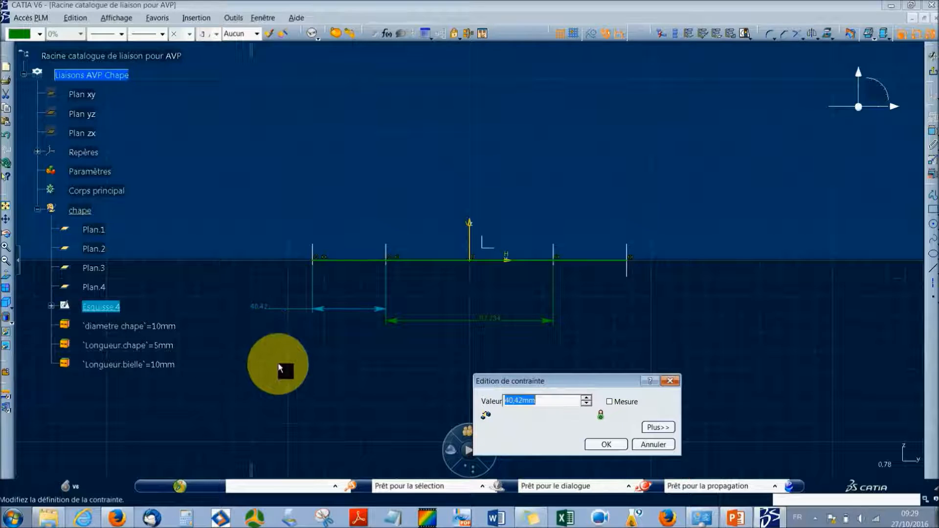
text(=)
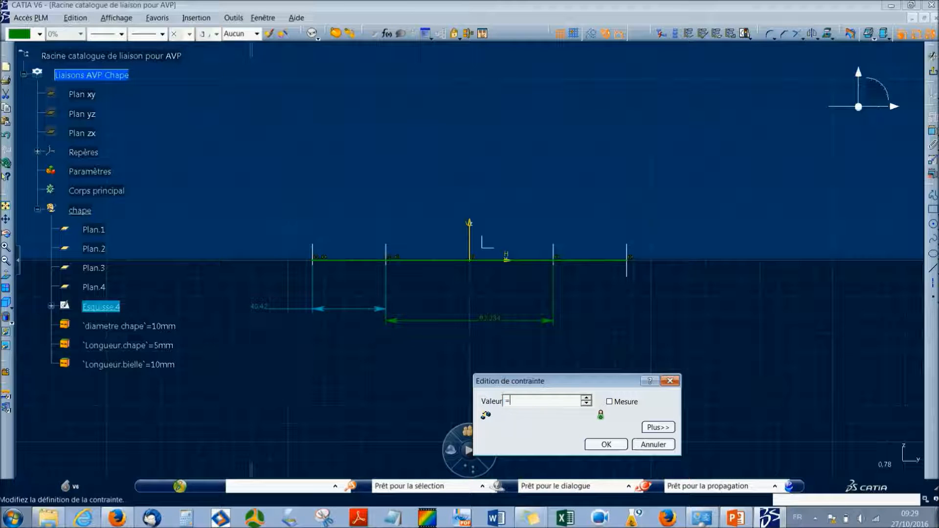
click(147, 351)
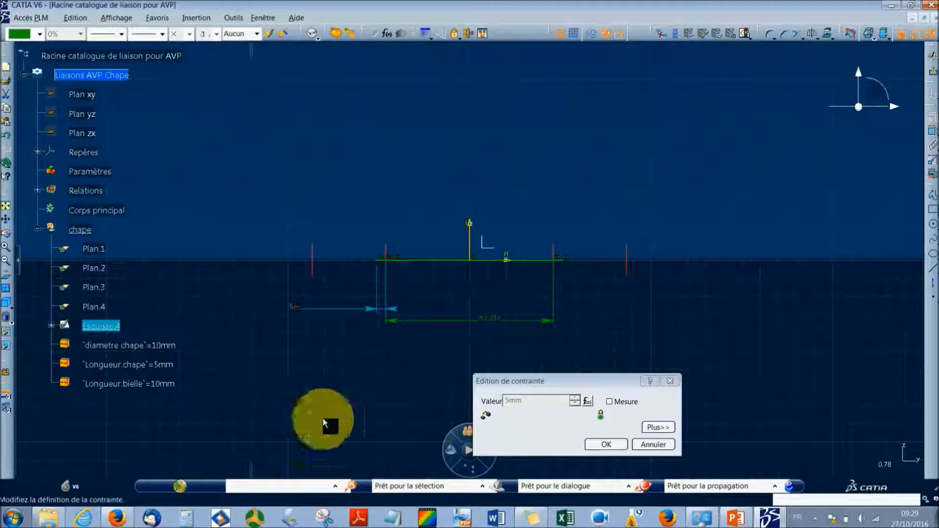
click(605, 444)
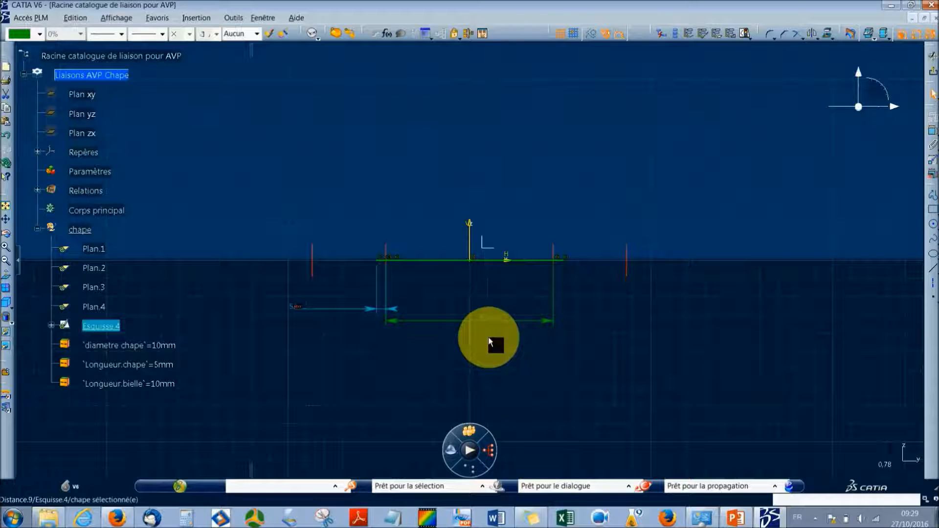
- Link the spacing of the two inner points to the Longueur.bielle parameter and exit the sketch
double_click(493, 320)
text(=)
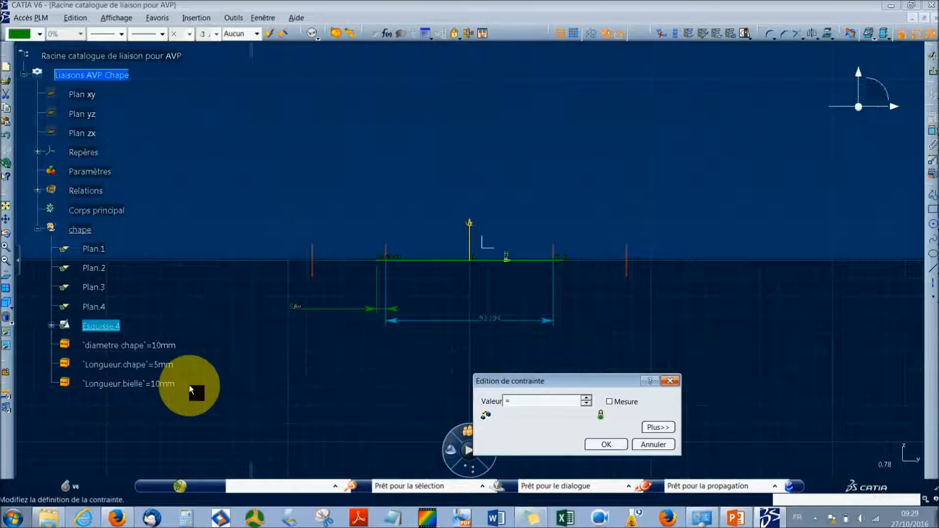
click(129, 385)
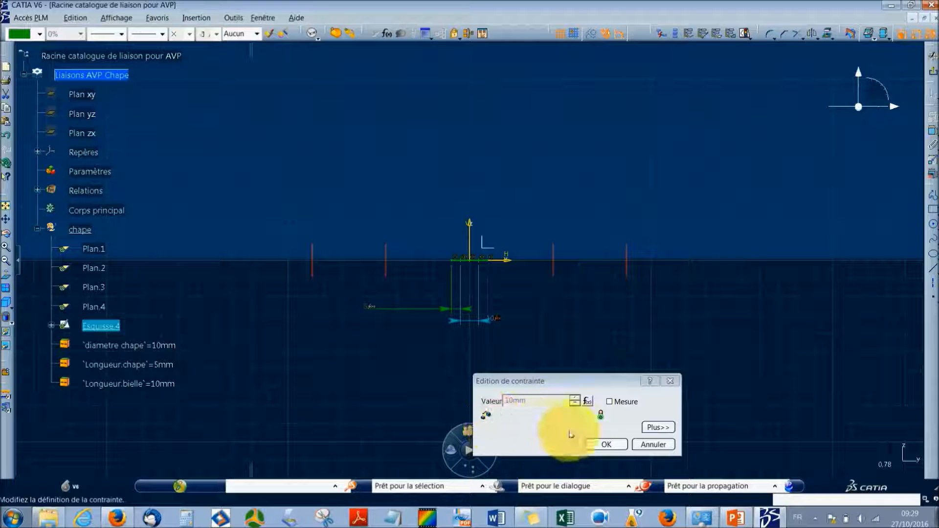
click(605, 444)
click(932, 94)
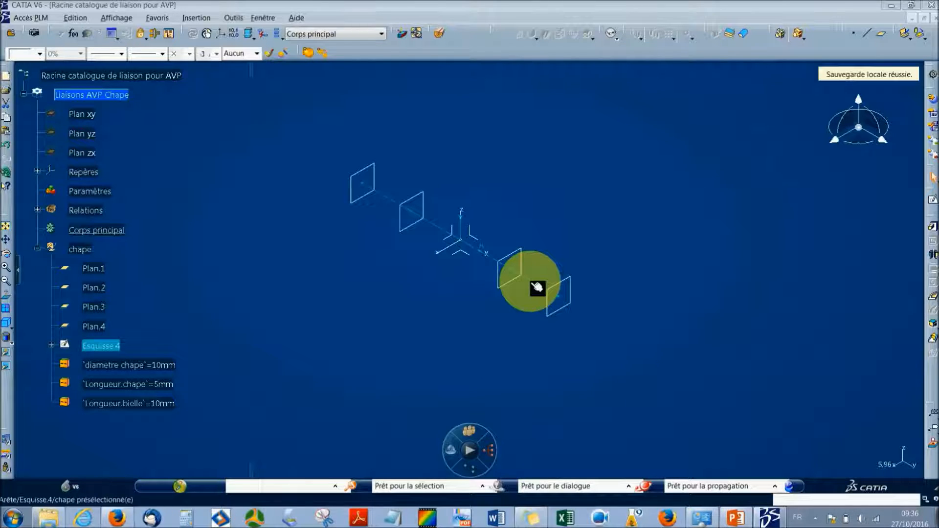
- Reopen Esquisse.4 and draw a construction rectangle about 5 mm high above the line, from its left endpoint to the nearest inner point
click(537, 288)
double_click(538, 287)
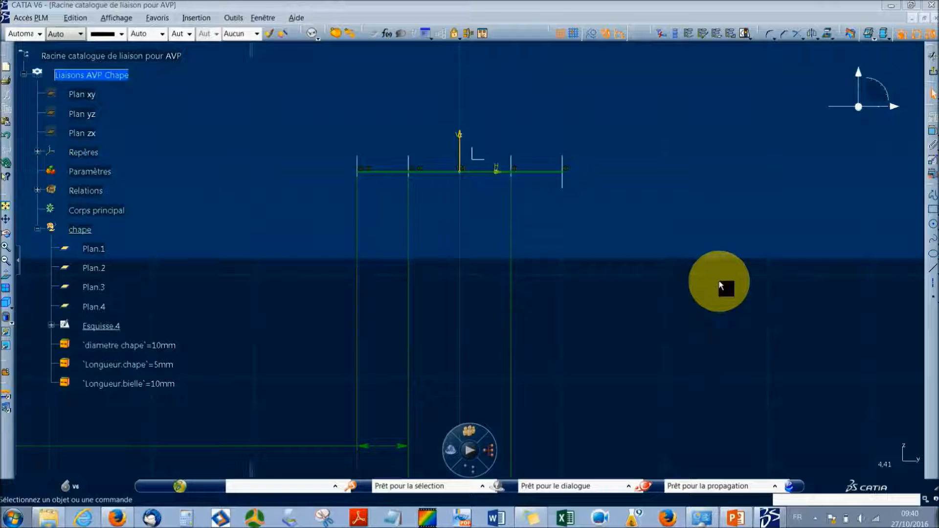
click(932, 211)
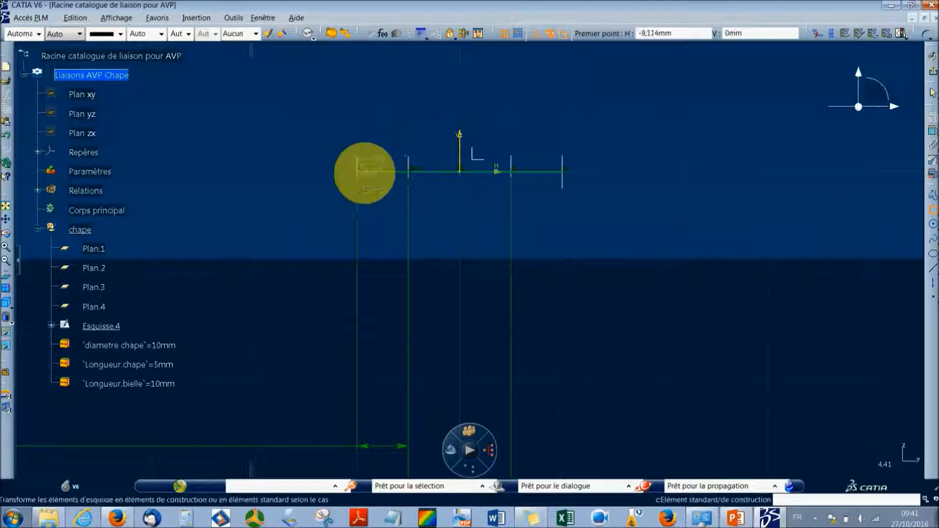
click(361, 175)
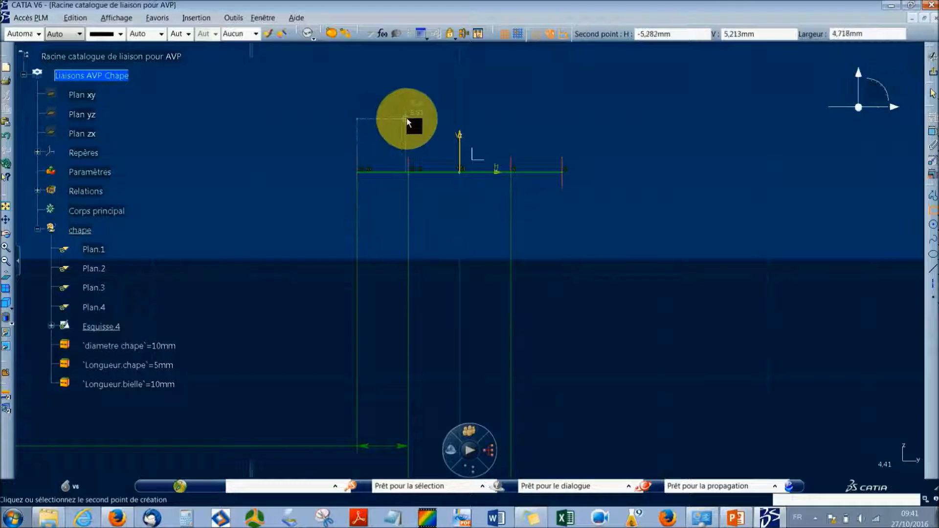
click(409, 118)
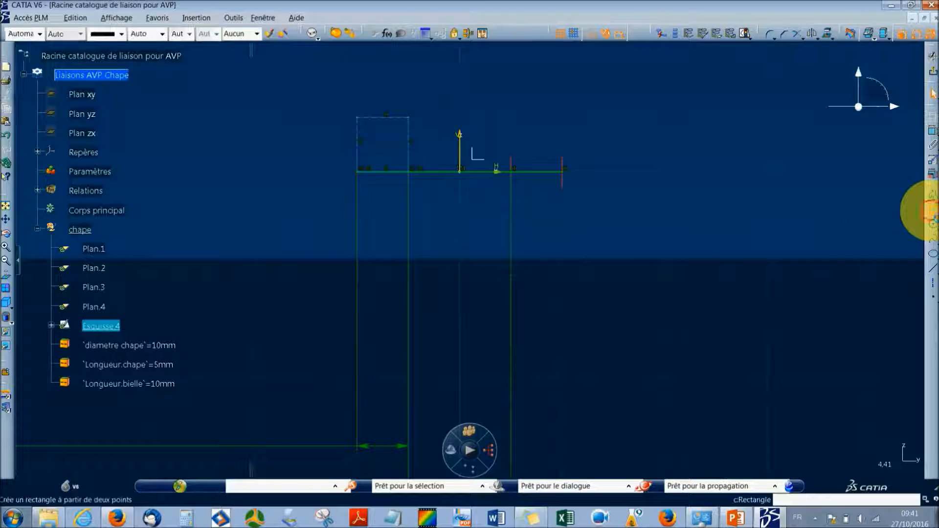
- Draw two more construction rectangles of the same height, one between the inner points and one from the right inner point to the right endpoint
click(932, 211)
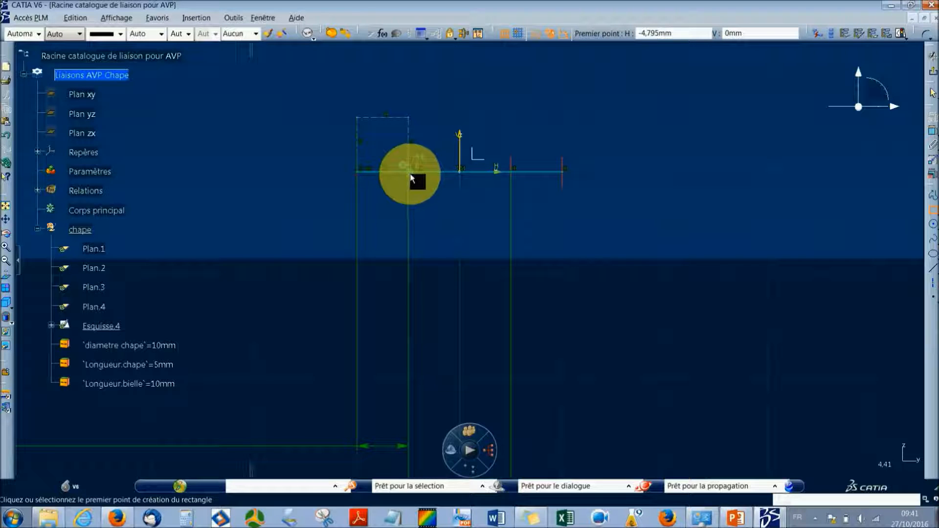
click(416, 180)
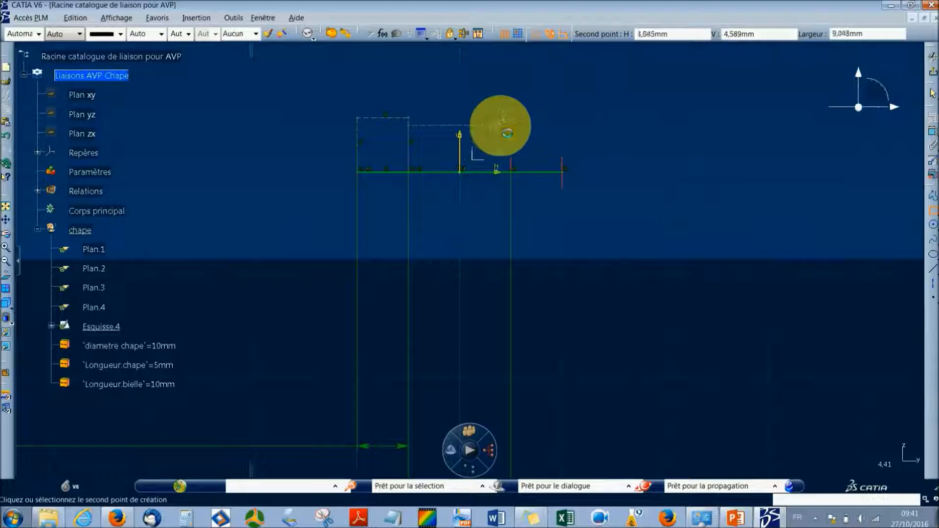
click(511, 118)
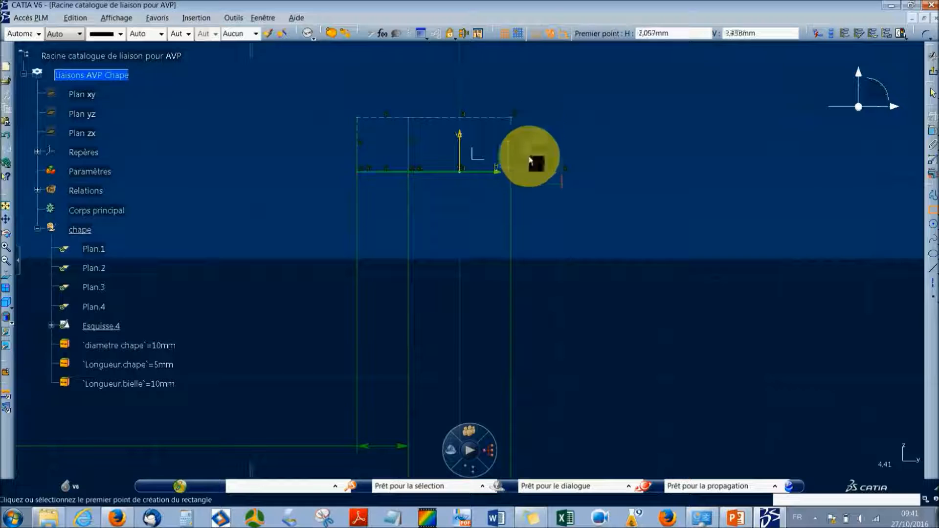
click(514, 174)
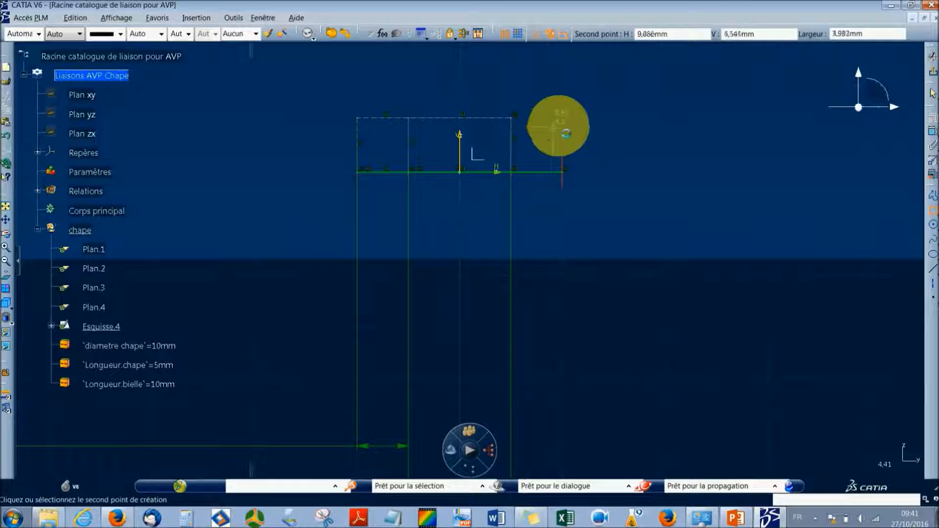
click(563, 120)
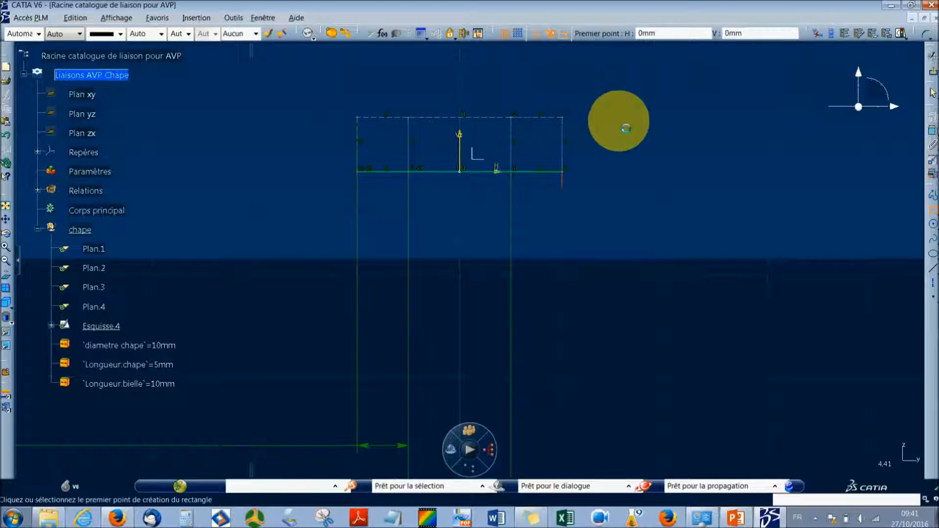
- Convert the top edges of the three construction rectangles in Esquisse.4 into standard geometry
click(933, 210)
click(532, 121)
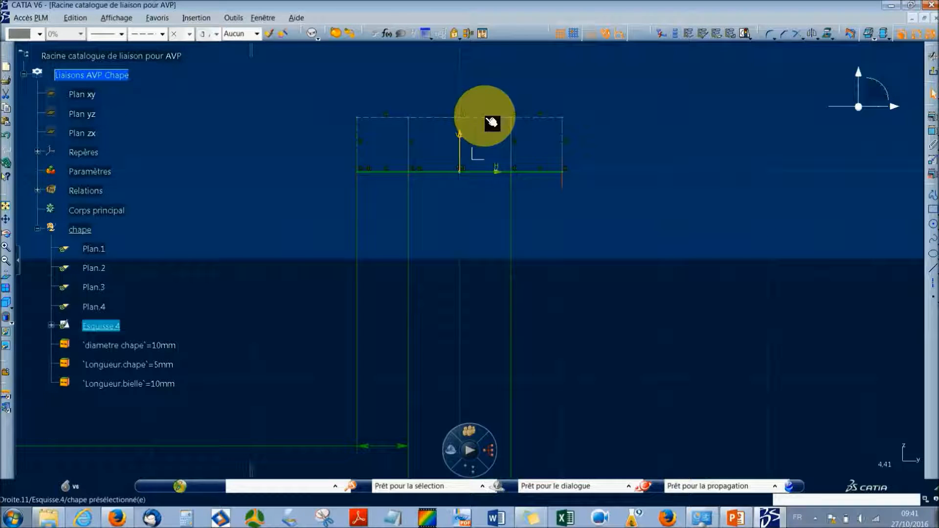
ctrl+click(372, 130)
ctrl+click(372, 119)
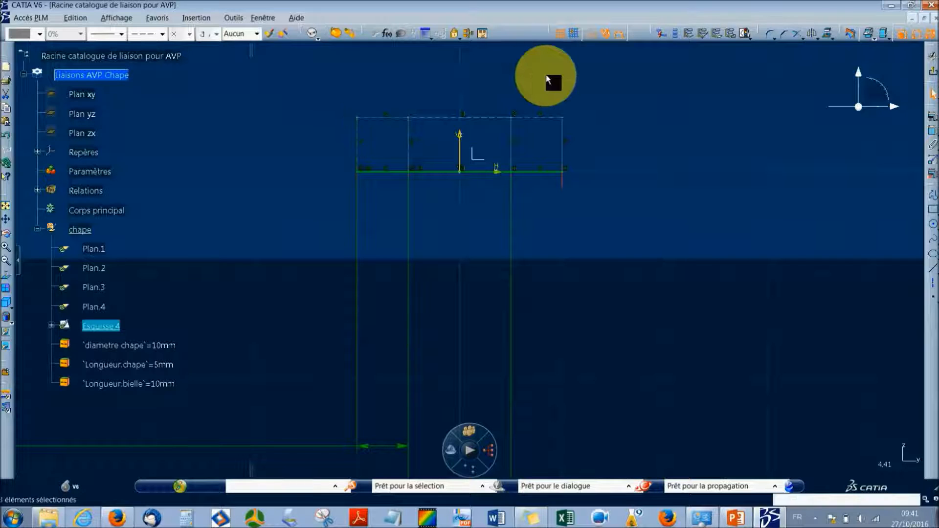
click(605, 33)
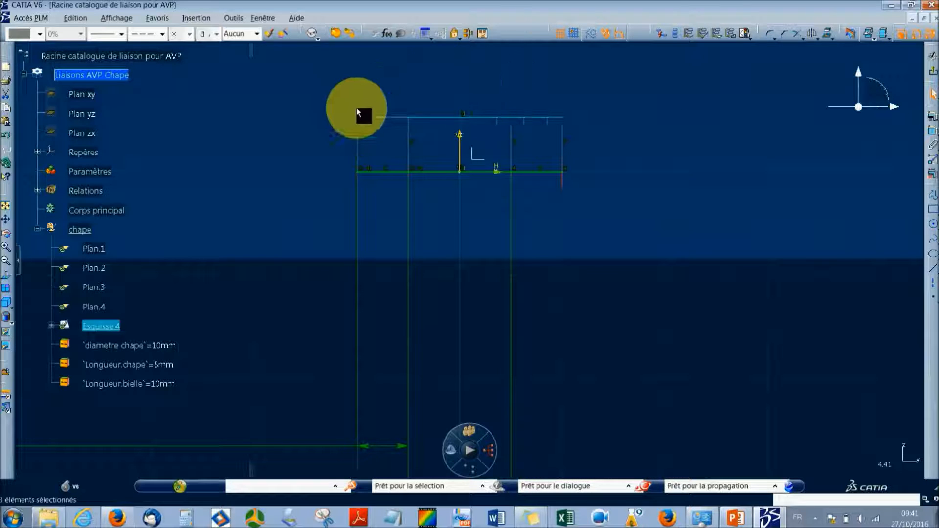
- Define each of the three top edges as a separate sketch output and expand the Sorties of Esquisse.4
click(375, 117)
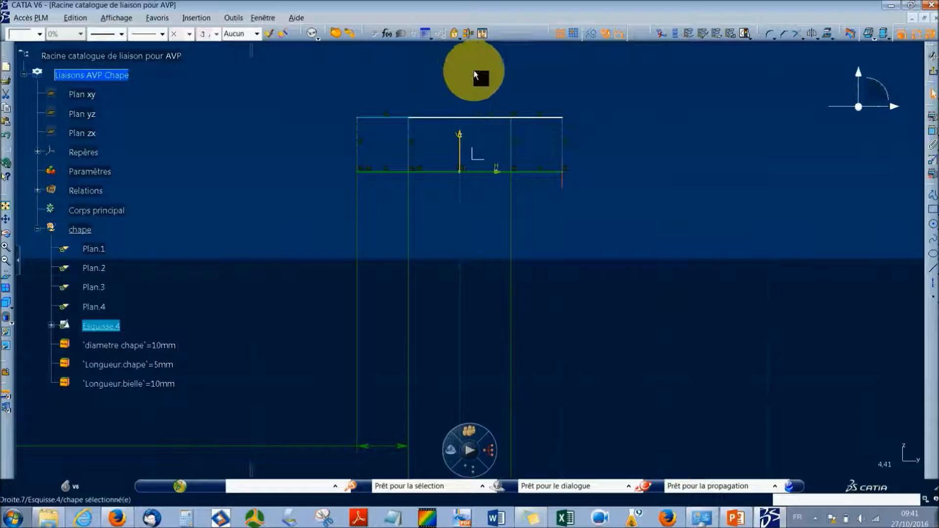
click(690, 36)
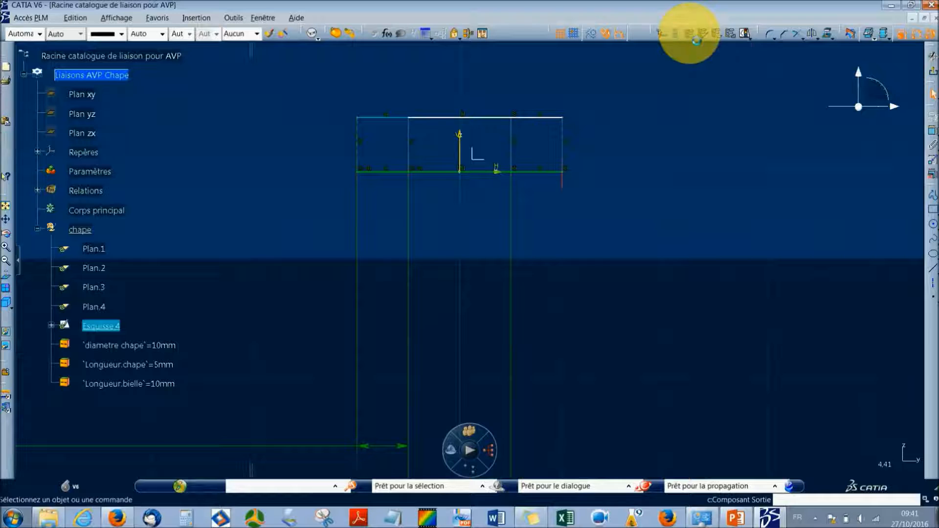
click(438, 120)
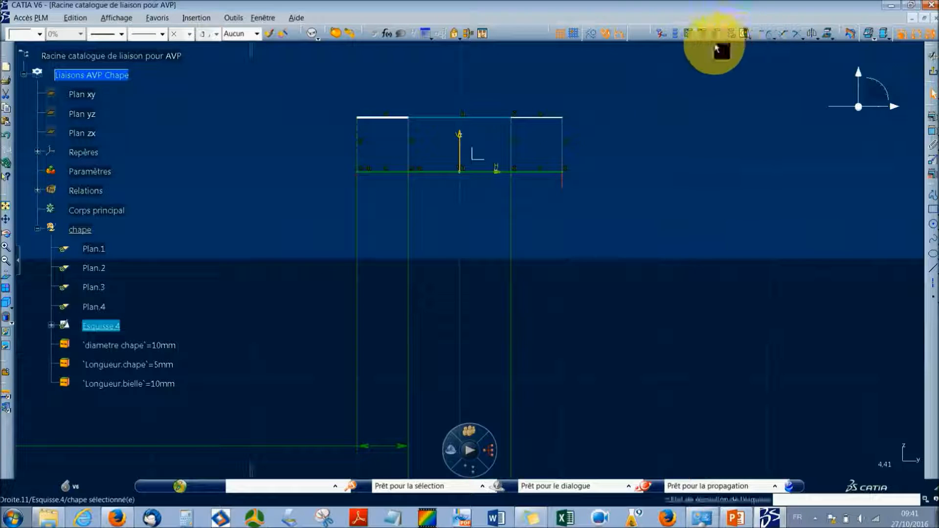
click(537, 119)
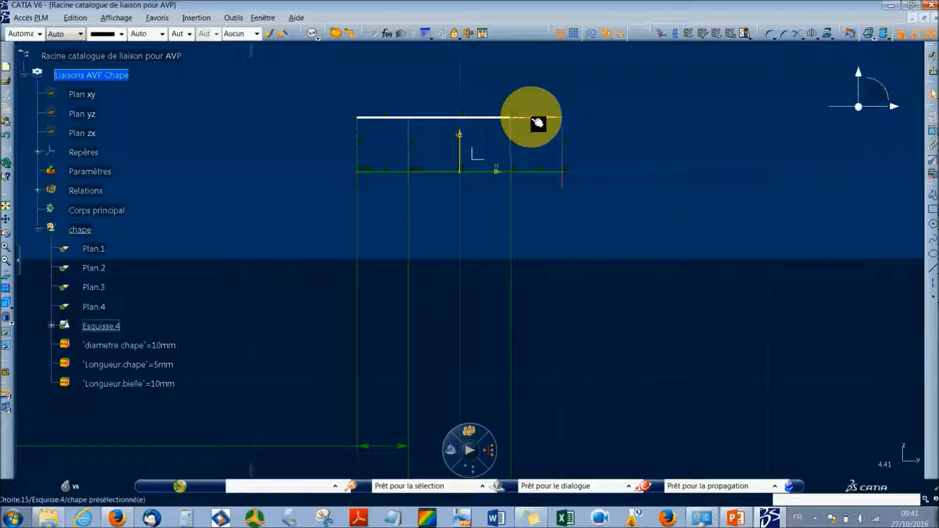
click(690, 38)
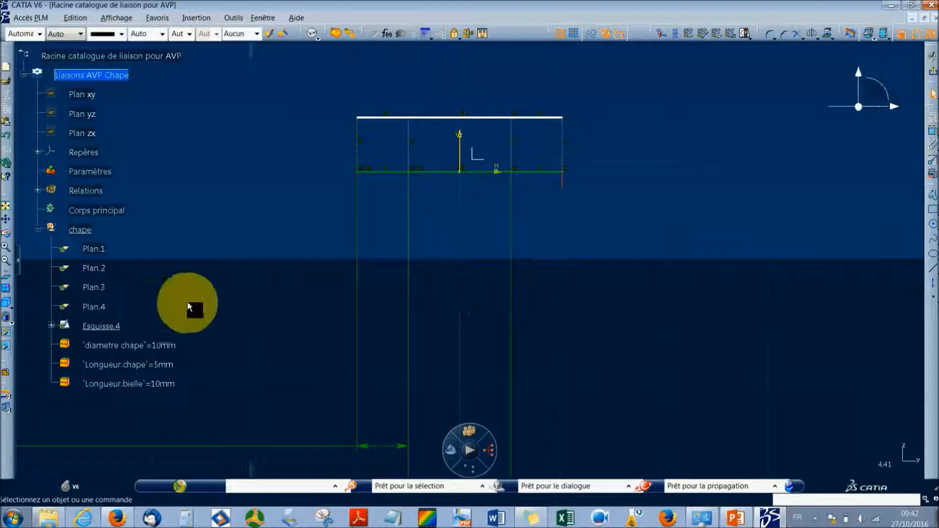
click(51, 326)
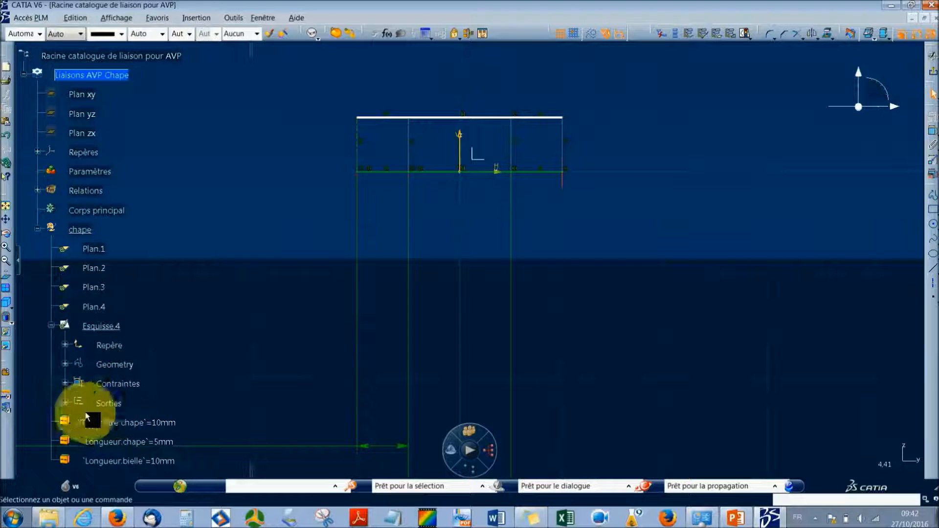
click(67, 405)
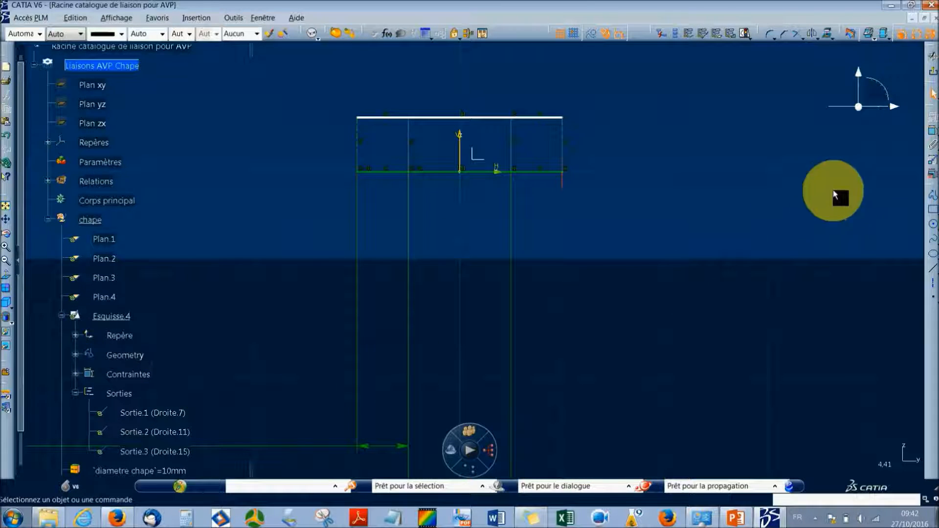
- Exit the sketch and switch to the surface design workbench
click(931, 75)
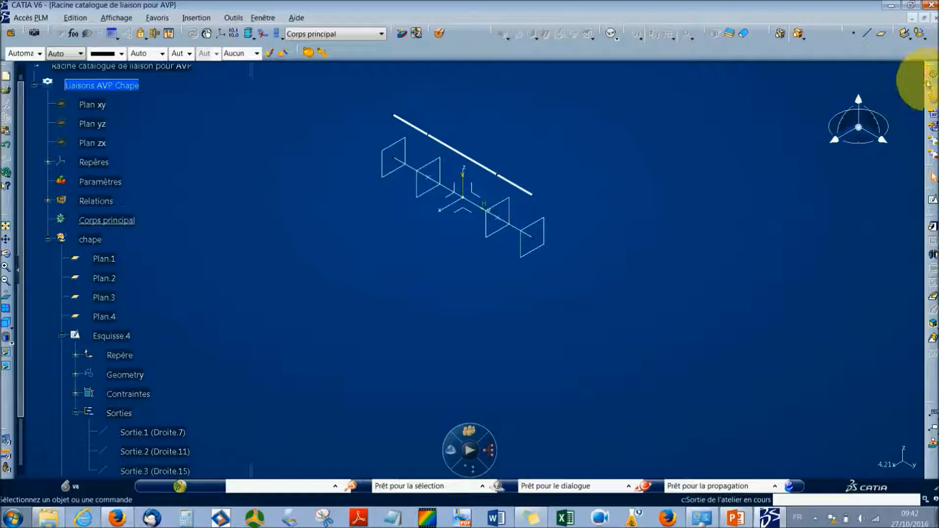
click(932, 74)
click(723, 372)
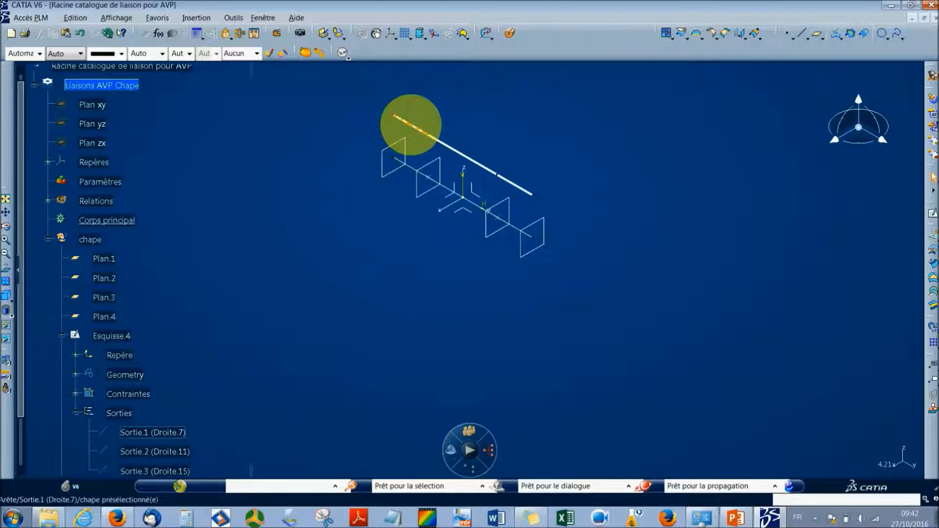
- Revolve Sortie.1 by 360 degrees around the base line of Esquisse.4 to create the first cylindrical surface
click(417, 130)
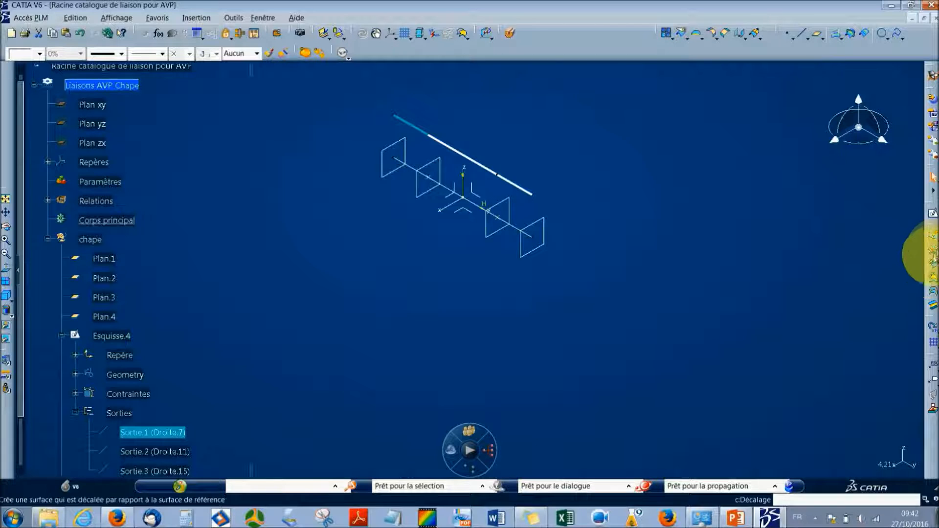
click(932, 248)
click(905, 251)
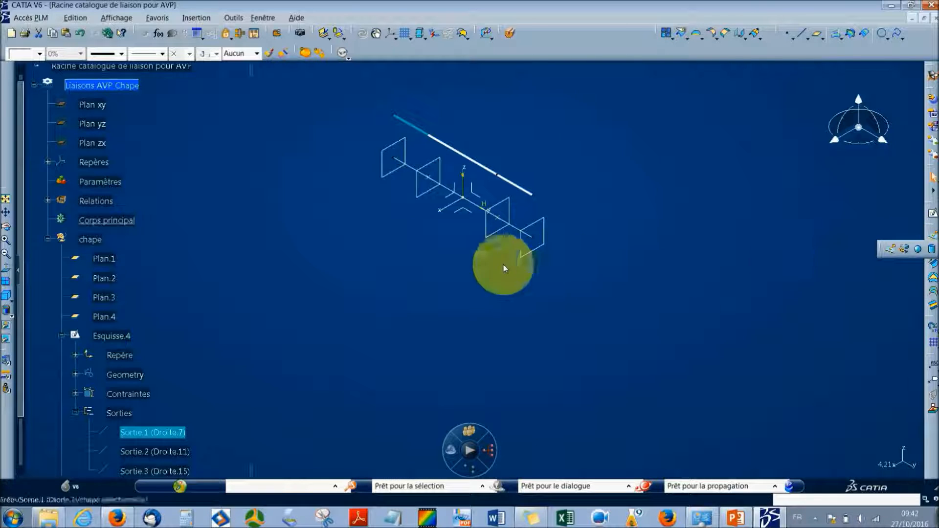
click(380, 220)
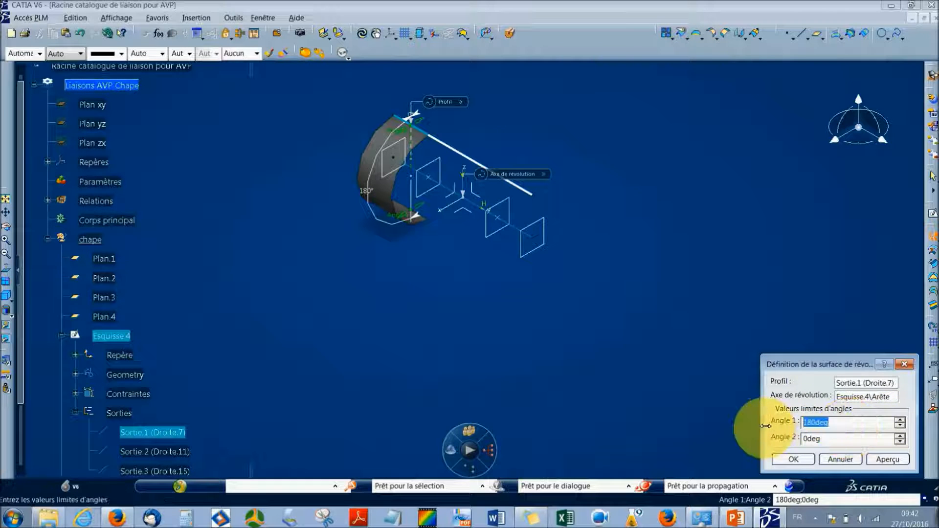
text(360)
key(Return)
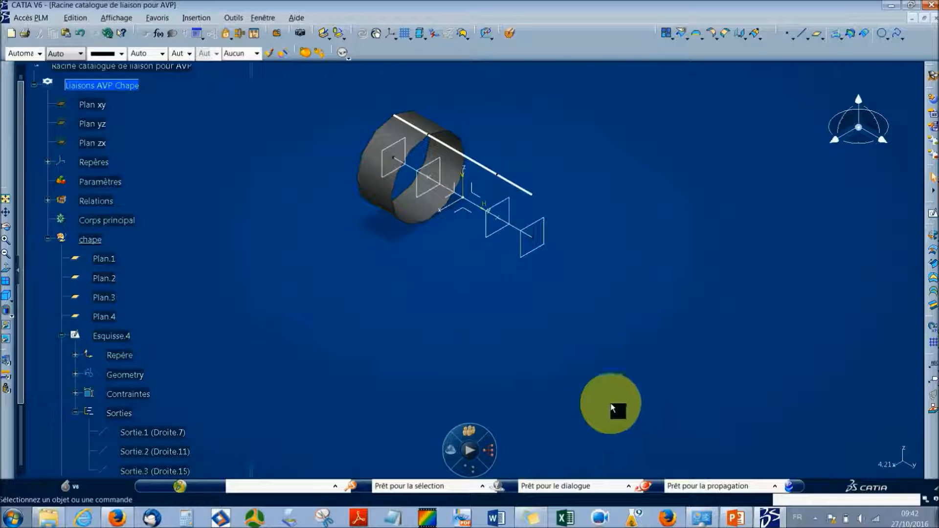
- Revolve the middle output, Sortie.2, by 360 degrees around the base line of Esquisse.4
click(481, 166)
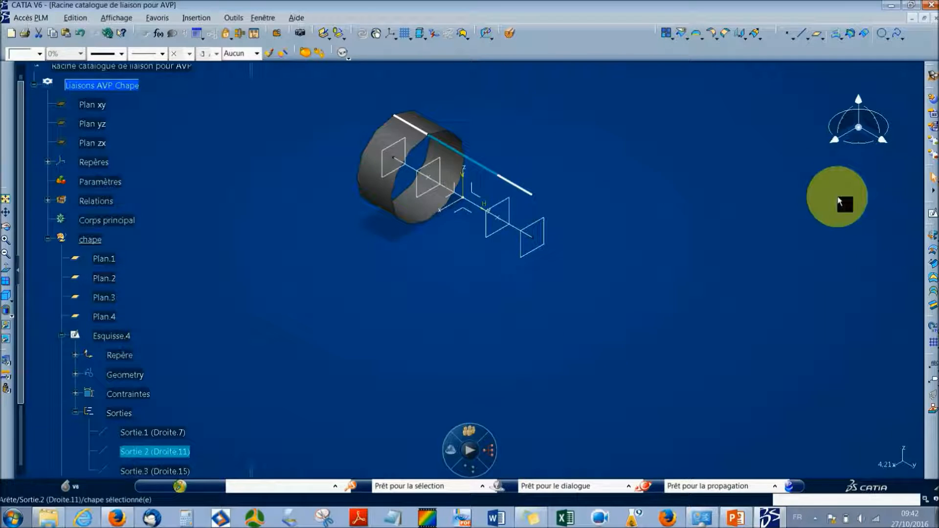
click(932, 240)
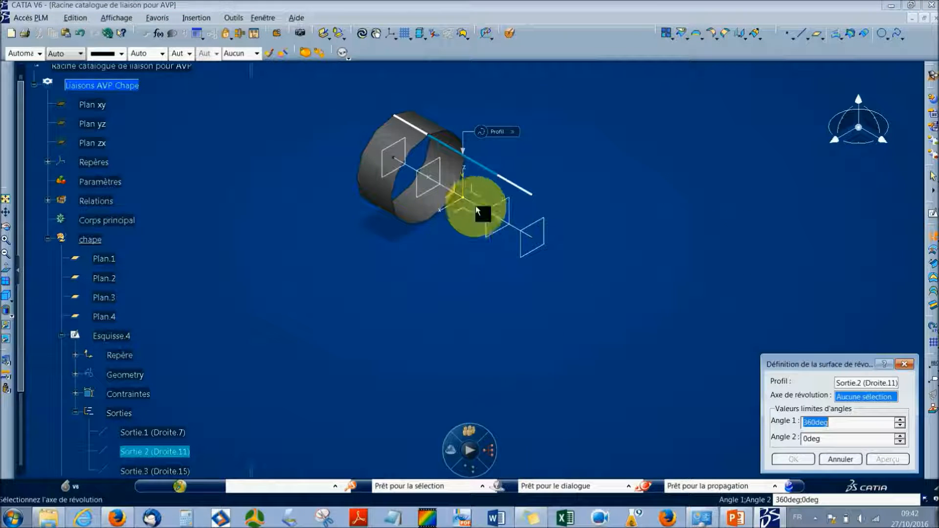
click(449, 192)
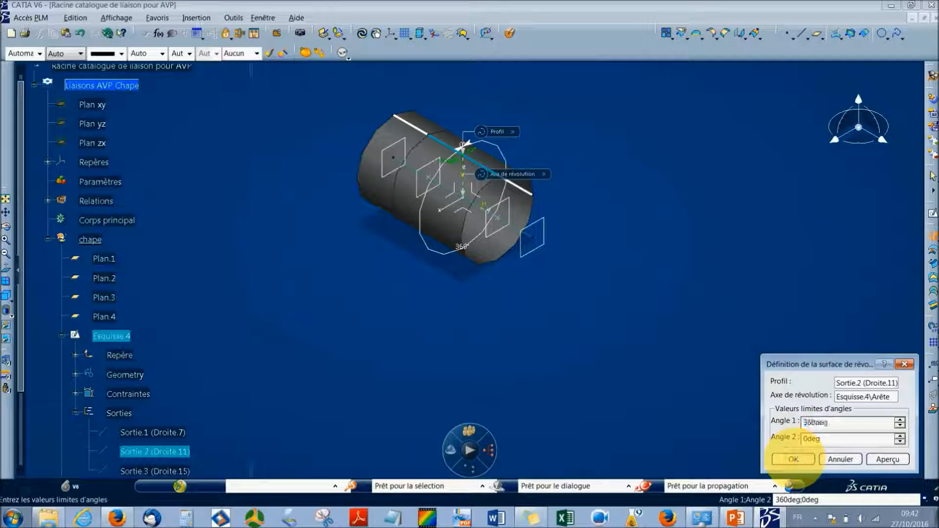
click(794, 459)
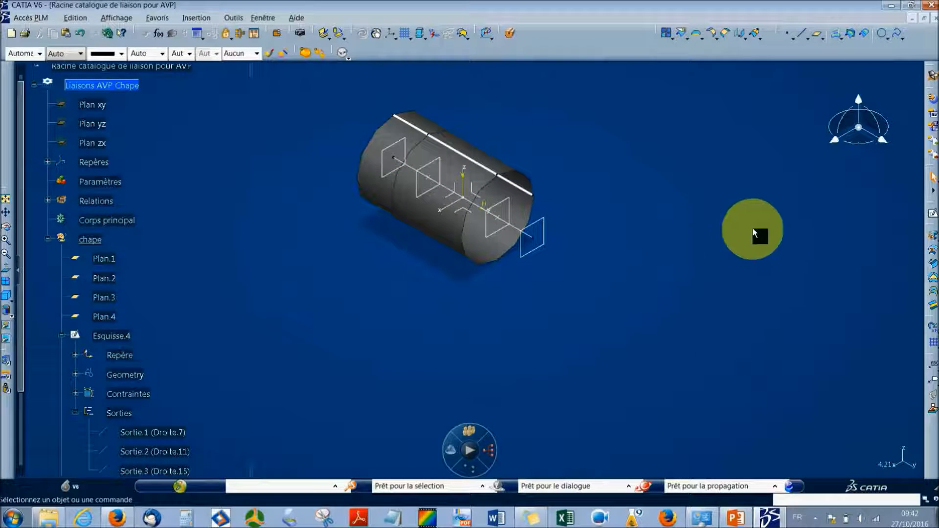
- Revolve the remaining output, Sortie.3, by 360 degrees around the same sketch line
click(526, 194)
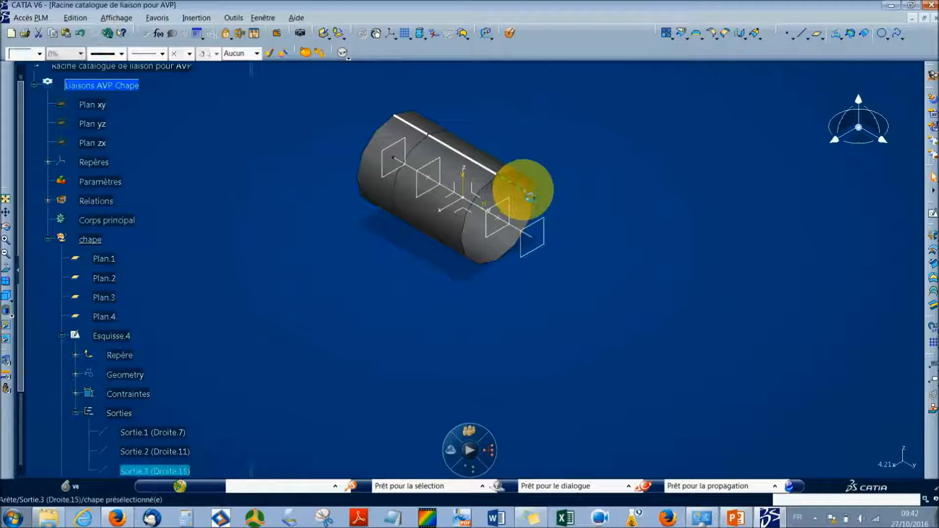
click(932, 241)
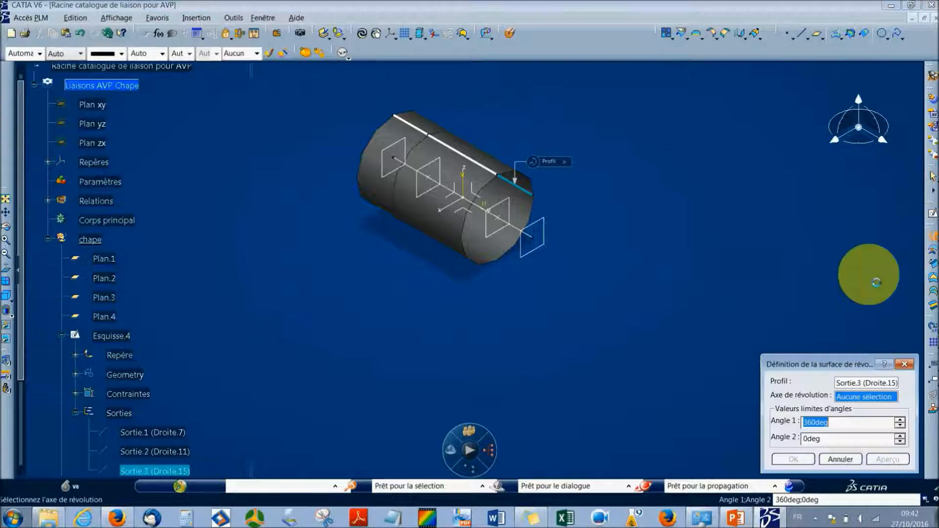
click(520, 235)
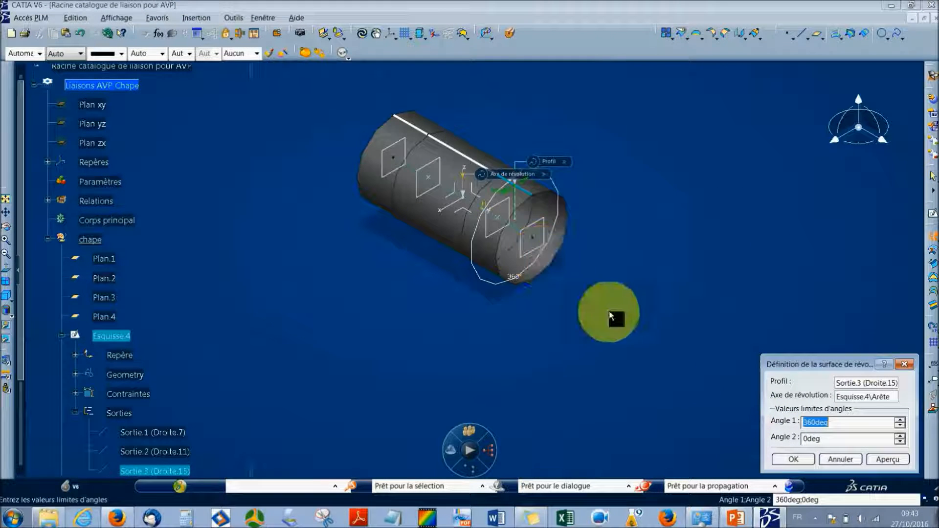
click(793, 460)
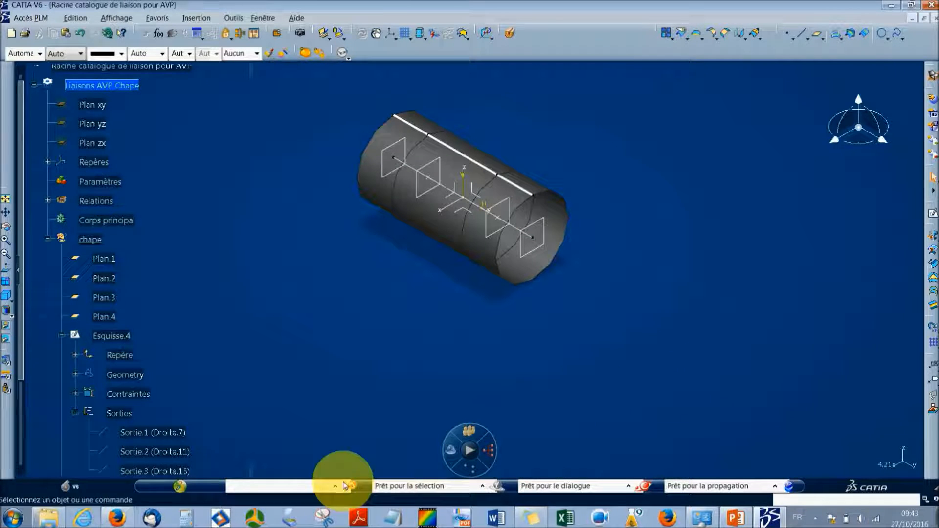
- Hide the three sketch outputs Sortie.1, Sortie.2 and Sortie.3
click(147, 432)
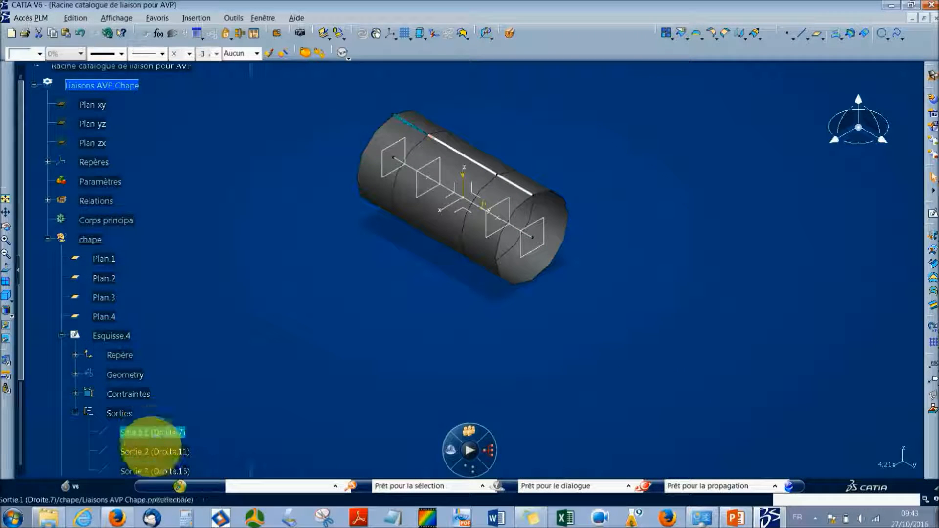
shift+click(156, 472)
right_click(157, 473)
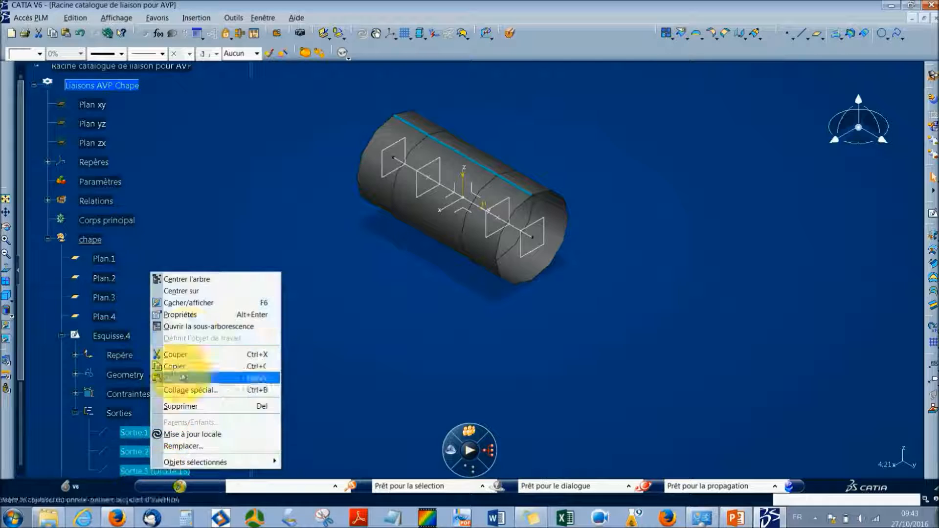
click(185, 299)
click(426, 312)
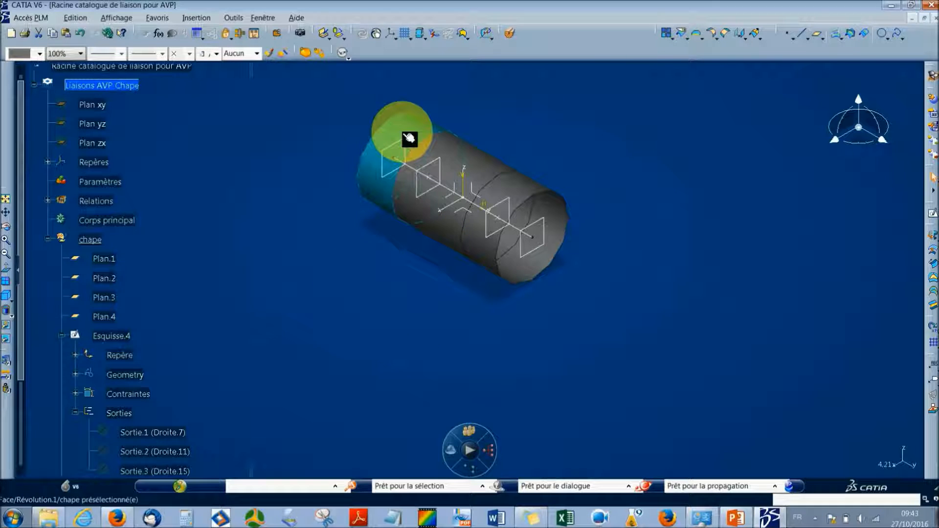
- Color the two outer cylindrical surfaces yellow
ctrl+click(519, 198)
click(39, 54)
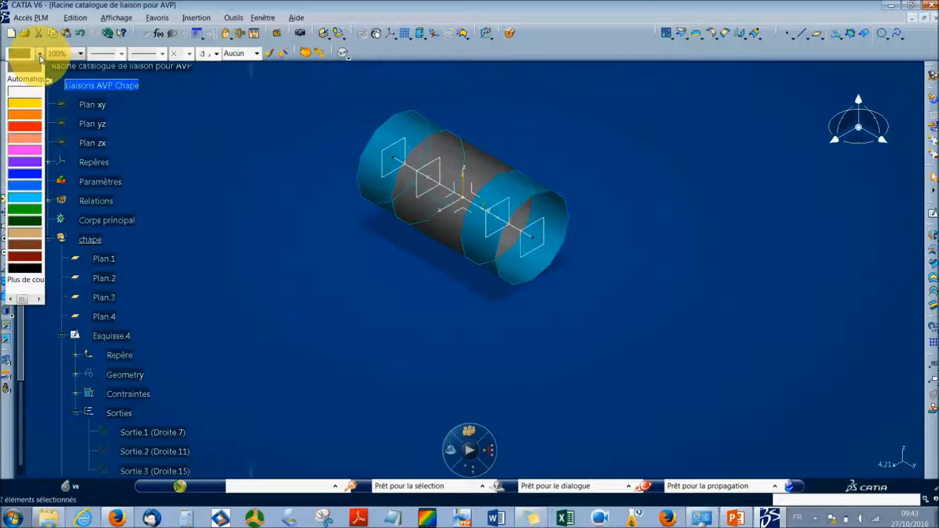
click(24, 104)
click(322, 245)
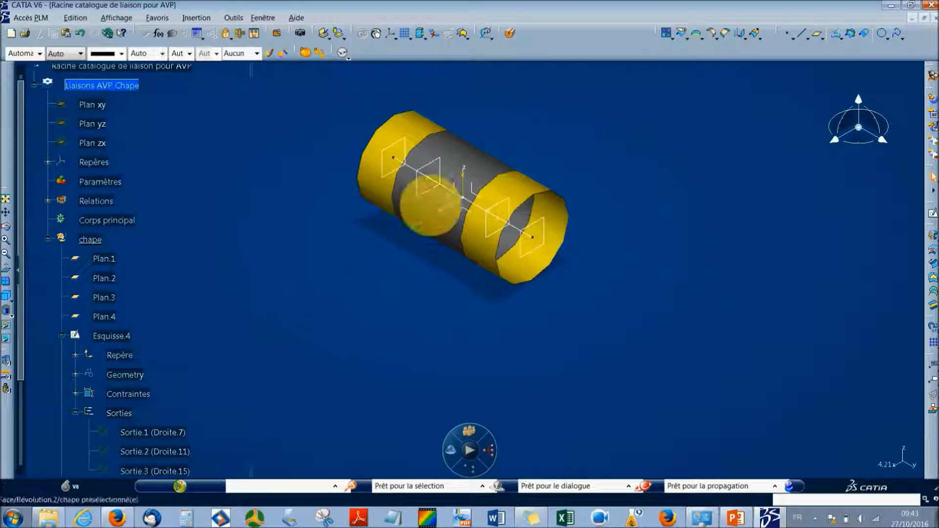
- Color the middle cylindrical surface salmon pink
click(485, 169)
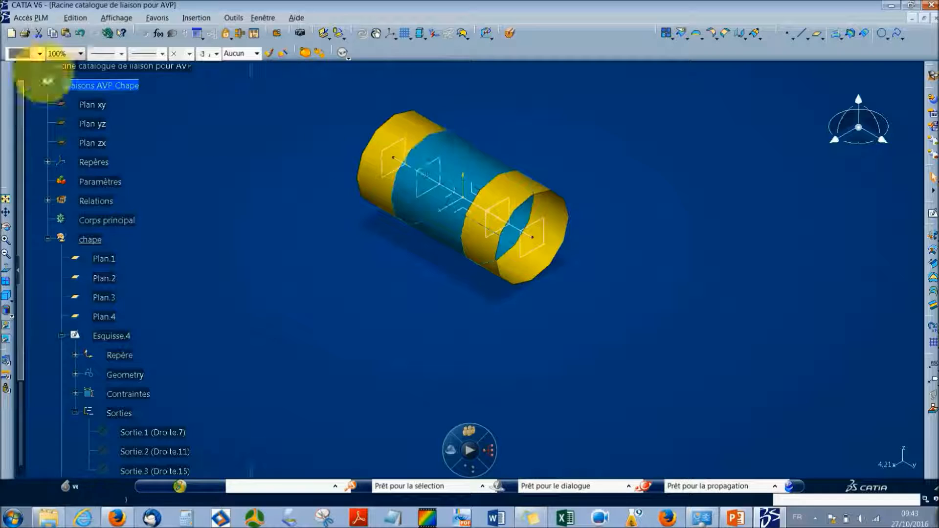
click(40, 54)
click(19, 140)
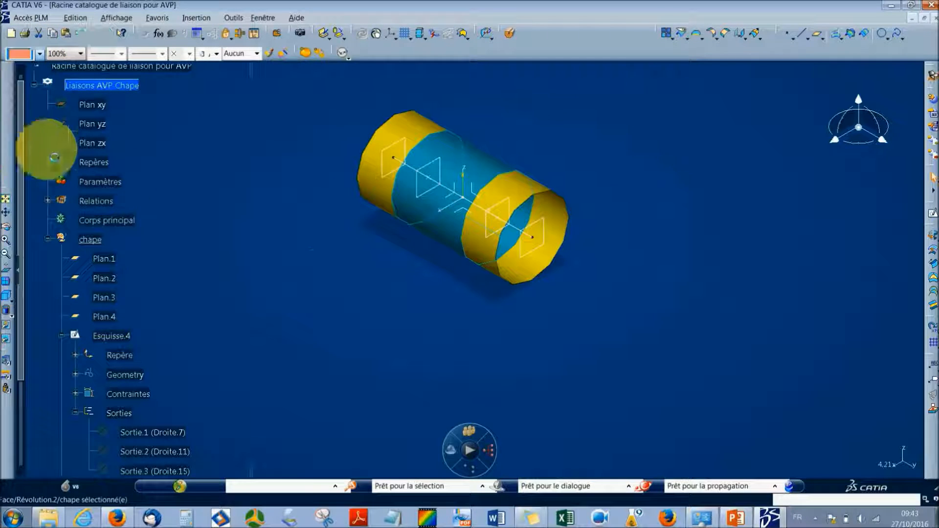
click(326, 287)
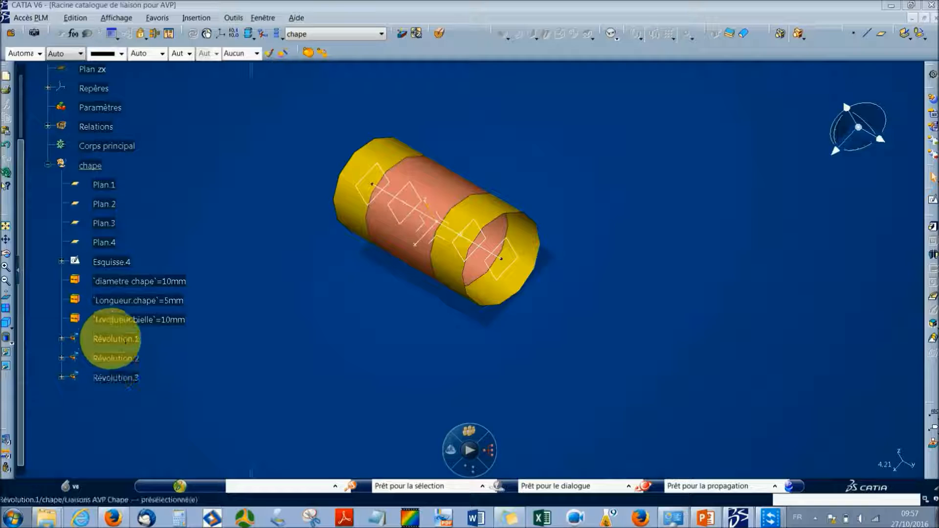
- Set the opacity of the three revolved surfaces, Révolution.1 to Révolution.3, to 50%
middle_drag(345, 318, 459, 269)
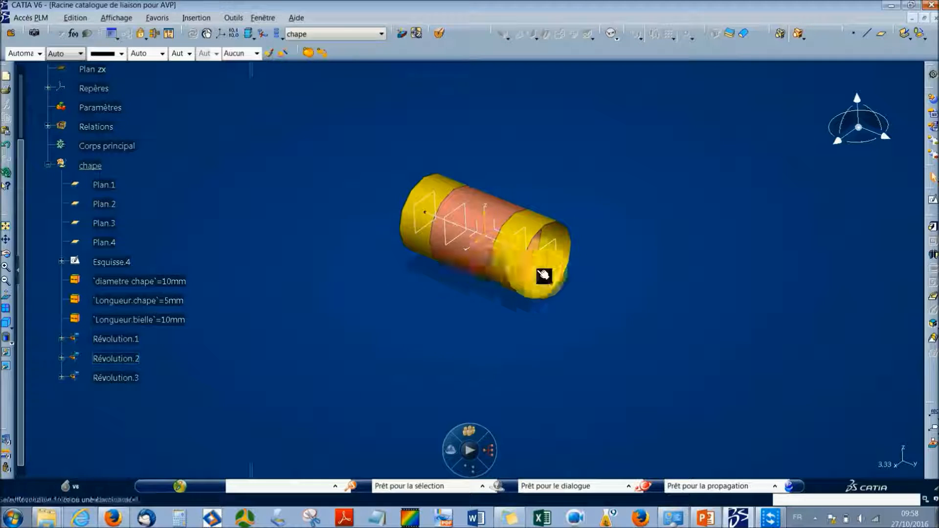
click(123, 343)
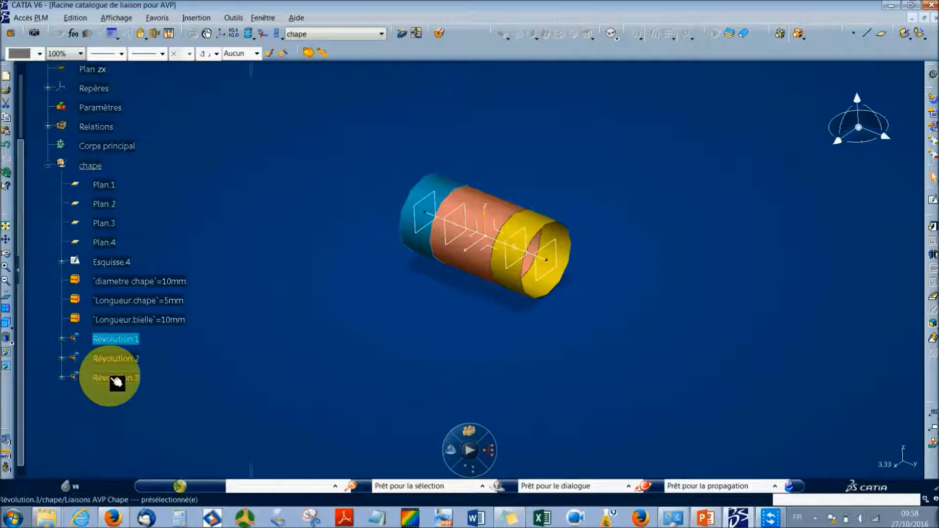
shift+click(112, 378)
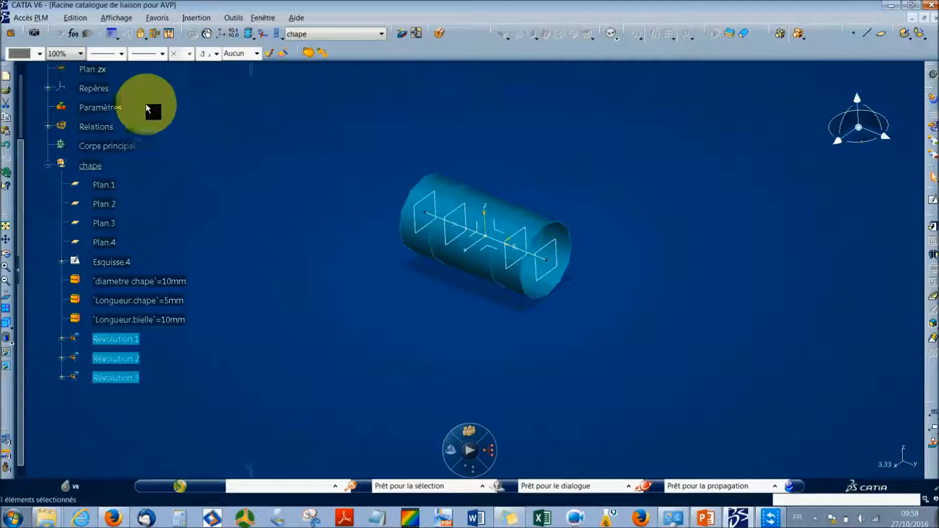
click(79, 53)
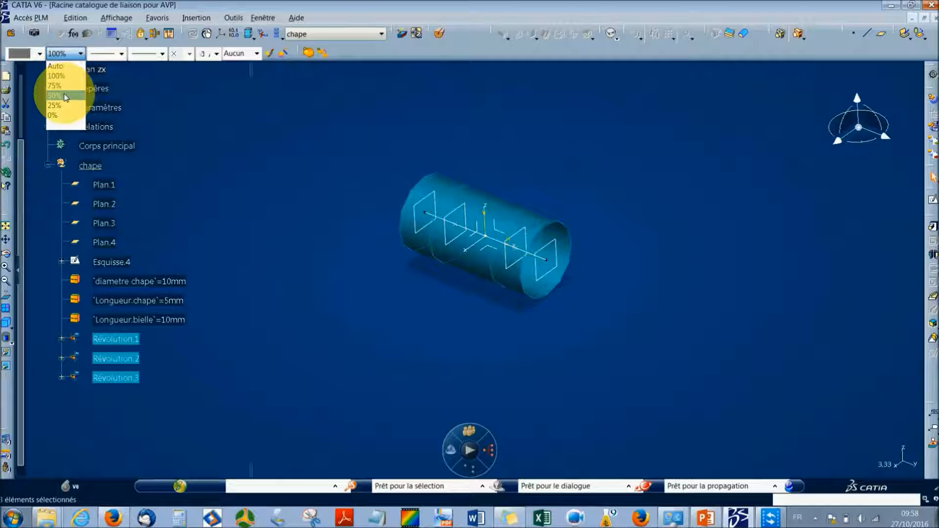
click(67, 93)
click(285, 236)
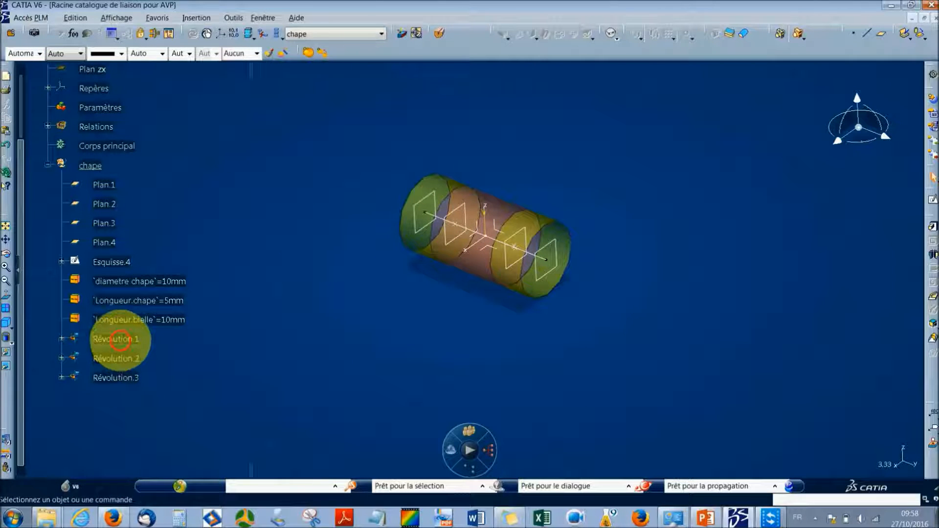
- Turn off the Détectable property for the three revolved surfaces so they cannot be picked
click(123, 339)
shift+click(126, 380)
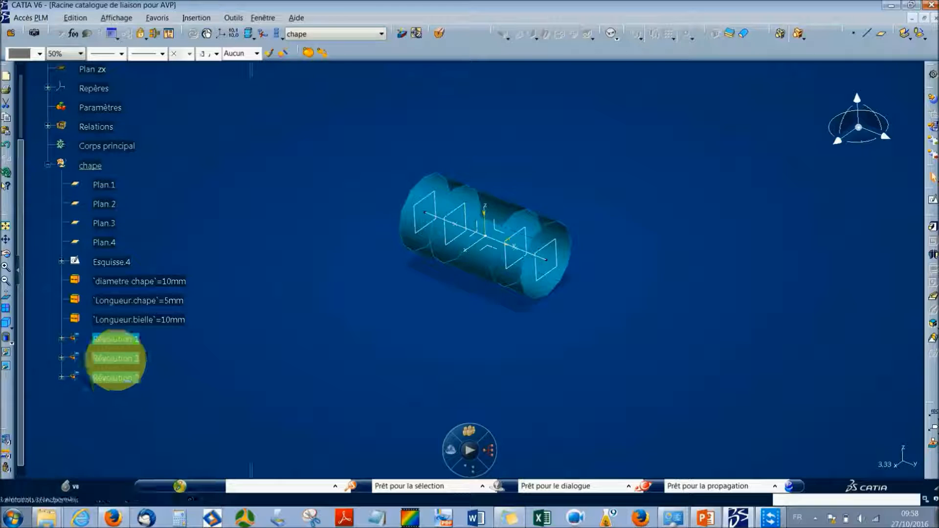
right_click(110, 340)
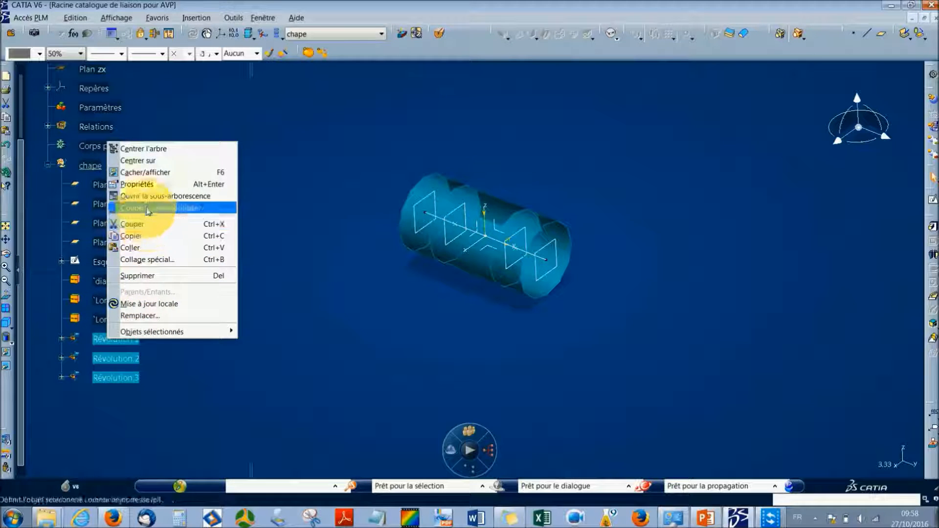
click(210, 185)
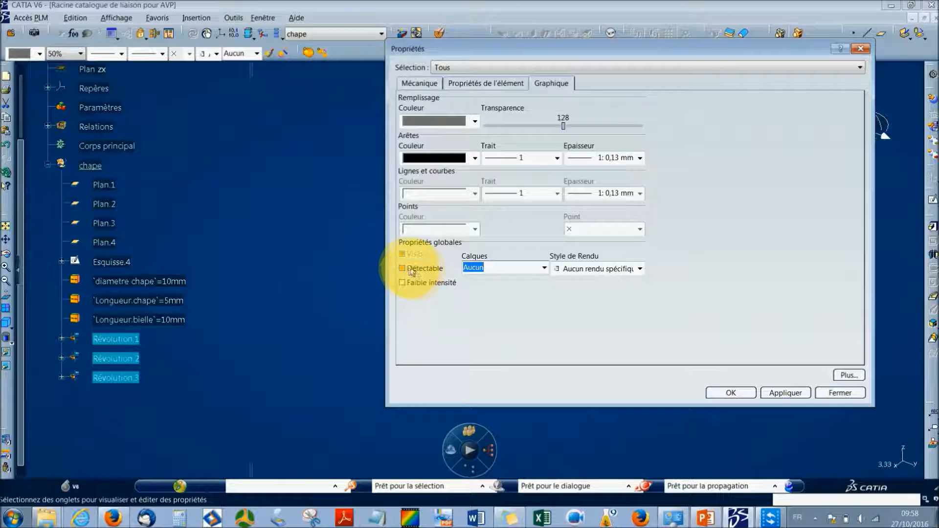
click(402, 269)
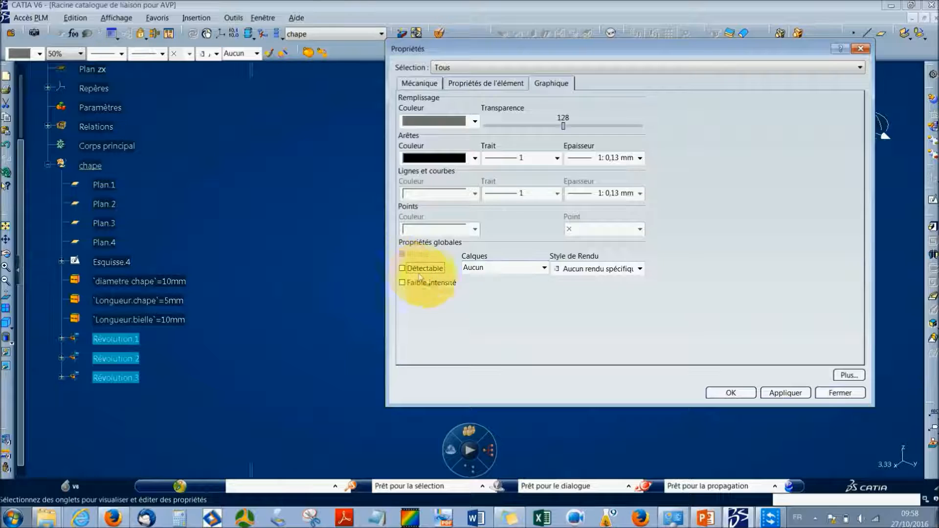
click(725, 394)
click(419, 342)
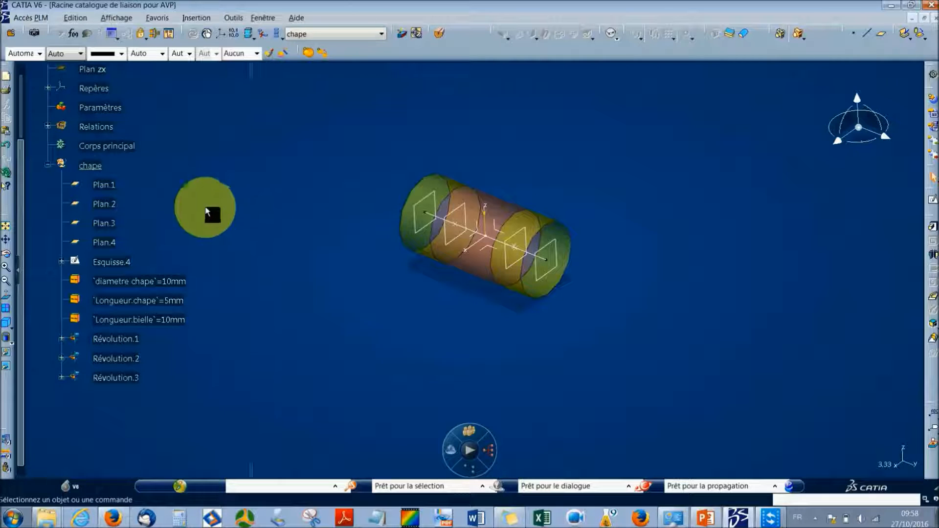
- Define an optimized copy containing the chape geometrical set with Formule.1 and Formule.2, and name it "Copie optimisée d'une chape"
click(50, 166)
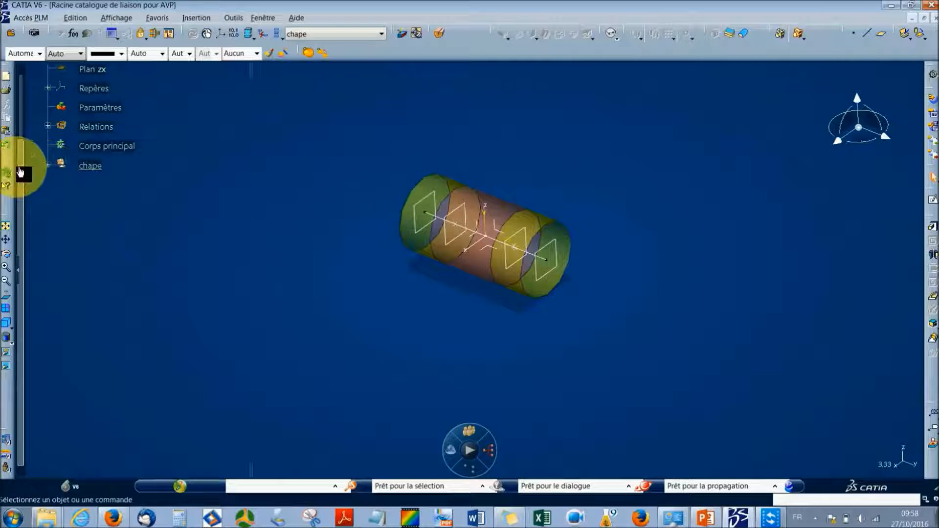
drag(23, 162, 17, 91)
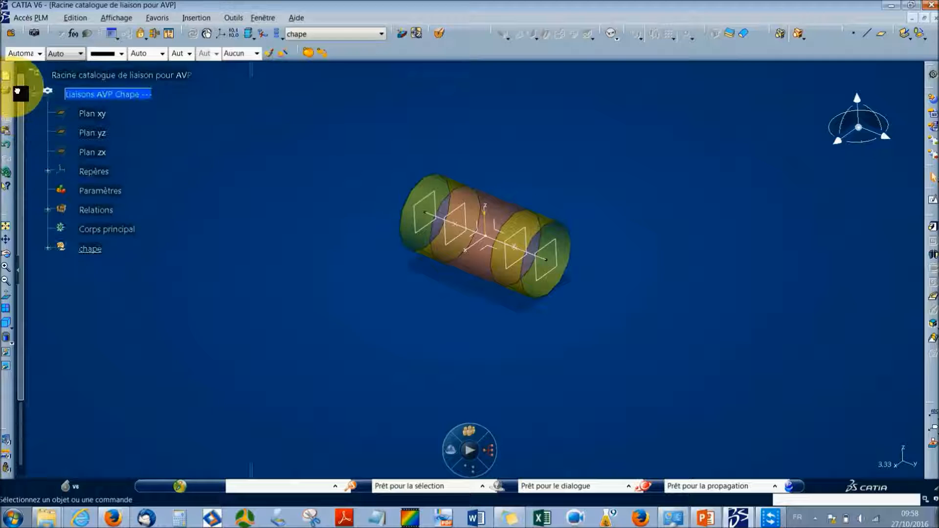
click(194, 18)
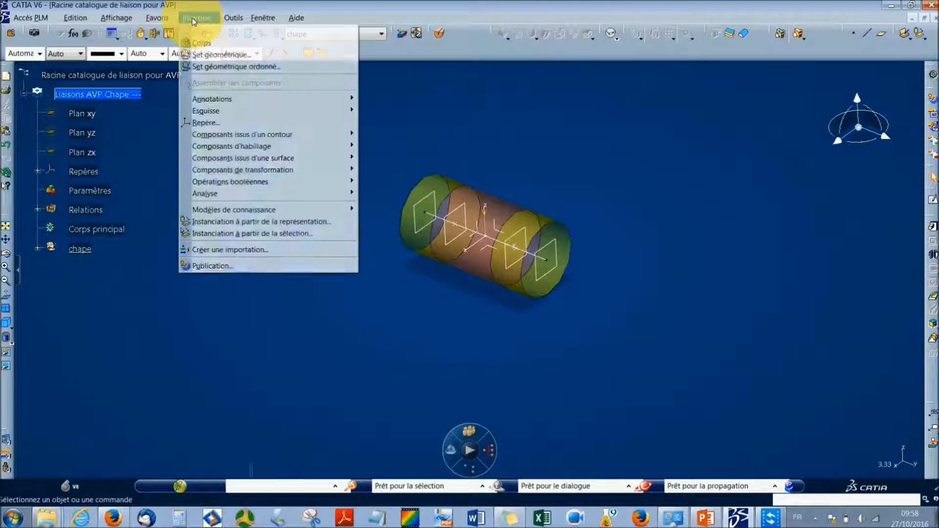
mouse_move(218, 210)
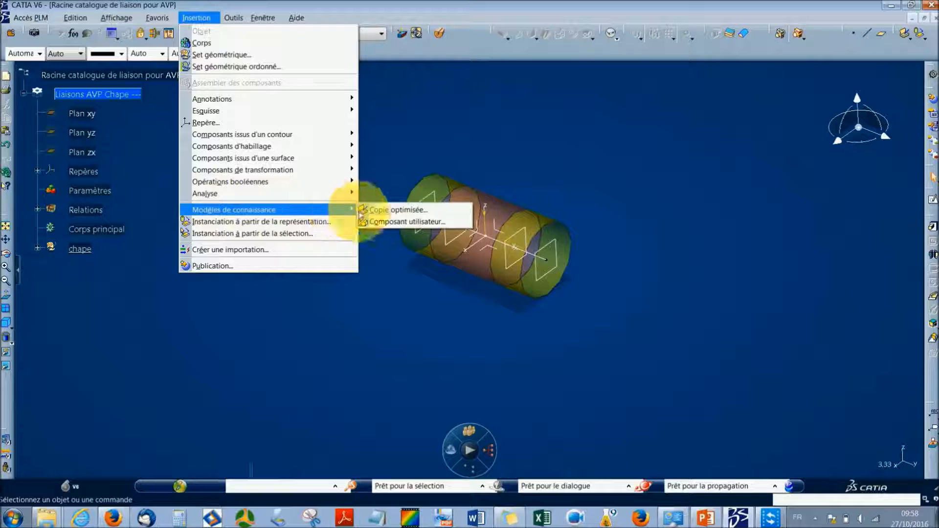
click(369, 209)
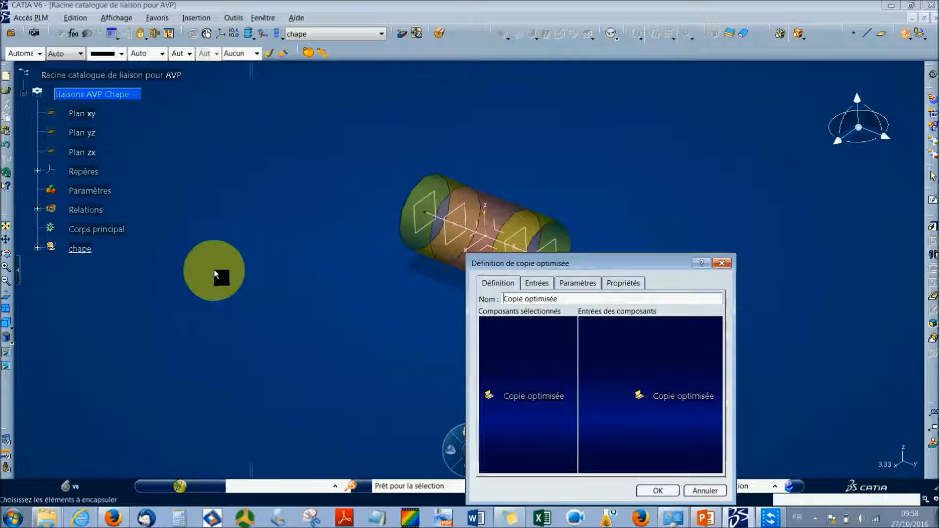
click(80, 249)
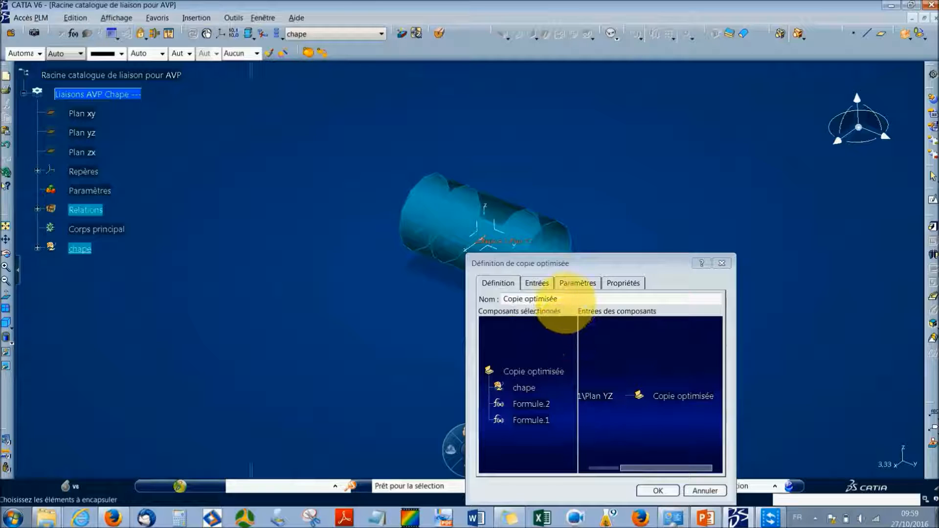
drag(559, 299, 481, 299)
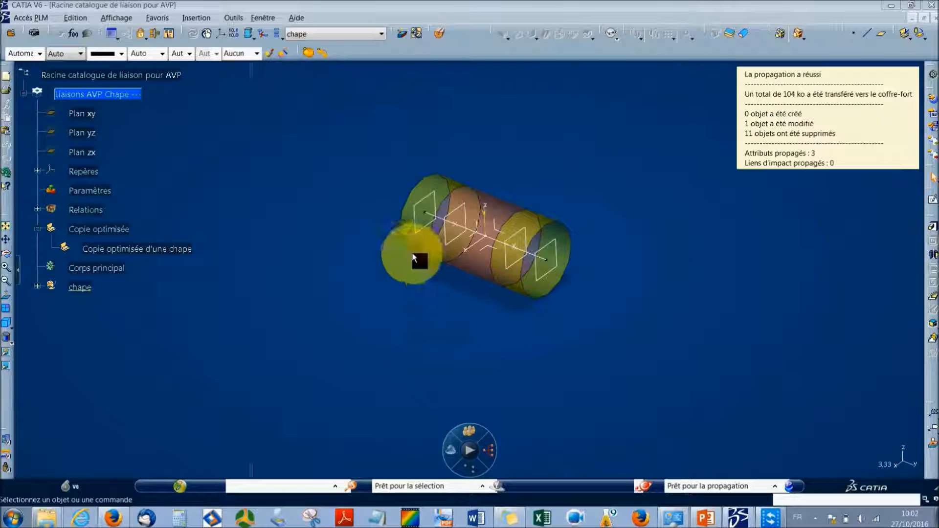
- Switch to the other open part window, open Esquisse.2 of AVP global for editing, and move the upright arm line to swing the mechanism
click(262, 17)
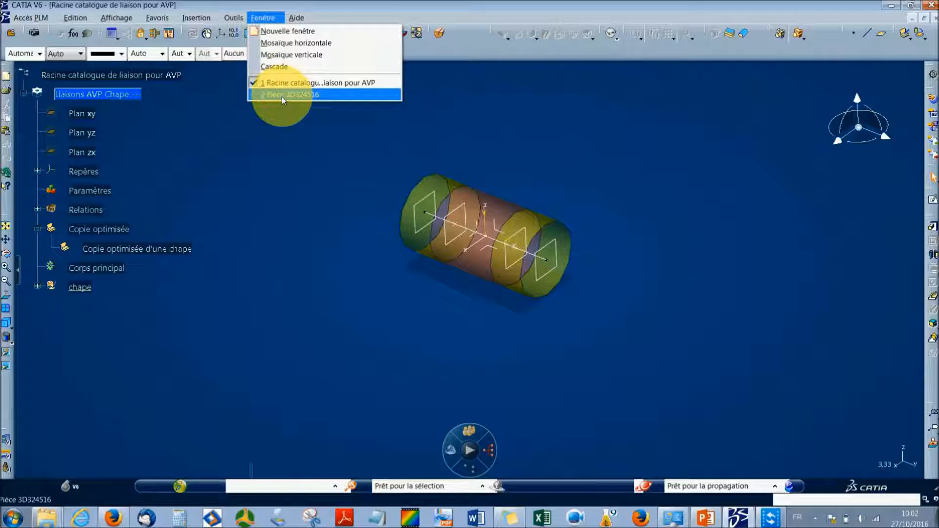
click(281, 95)
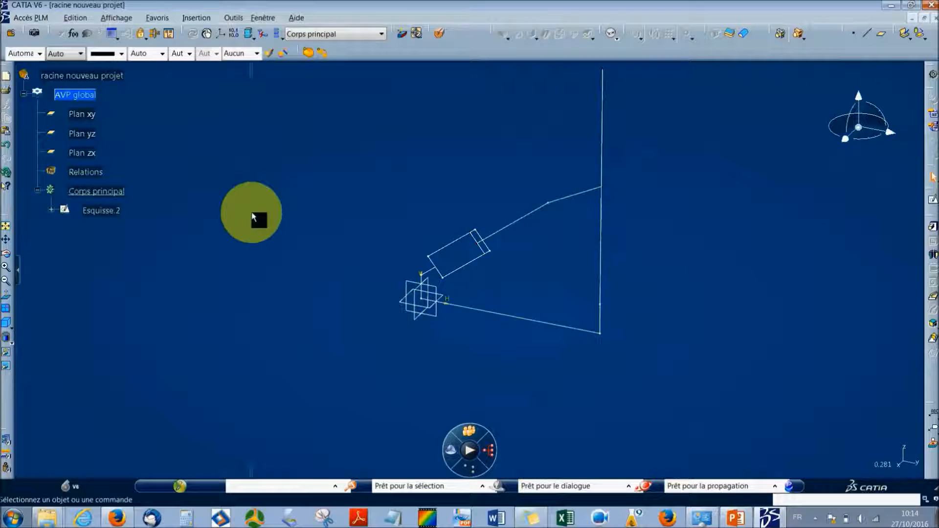
click(88, 98)
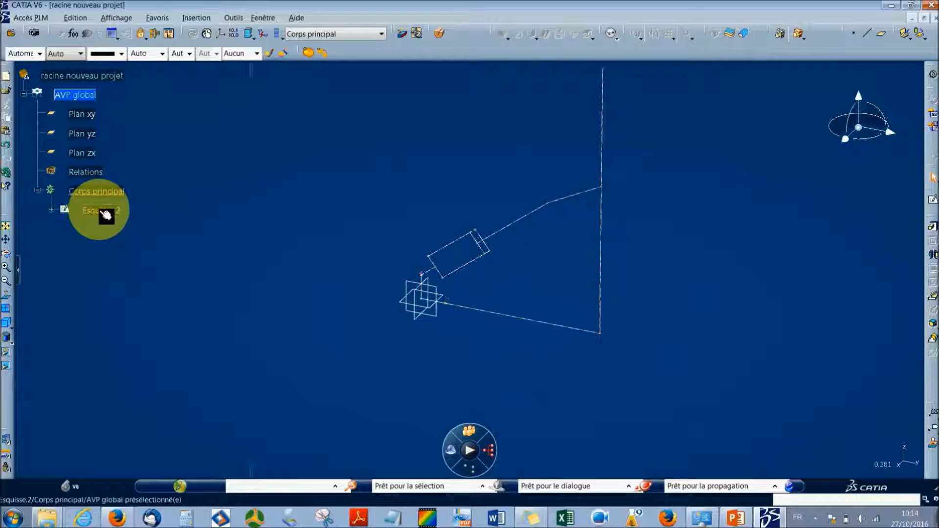
double_click(600, 236)
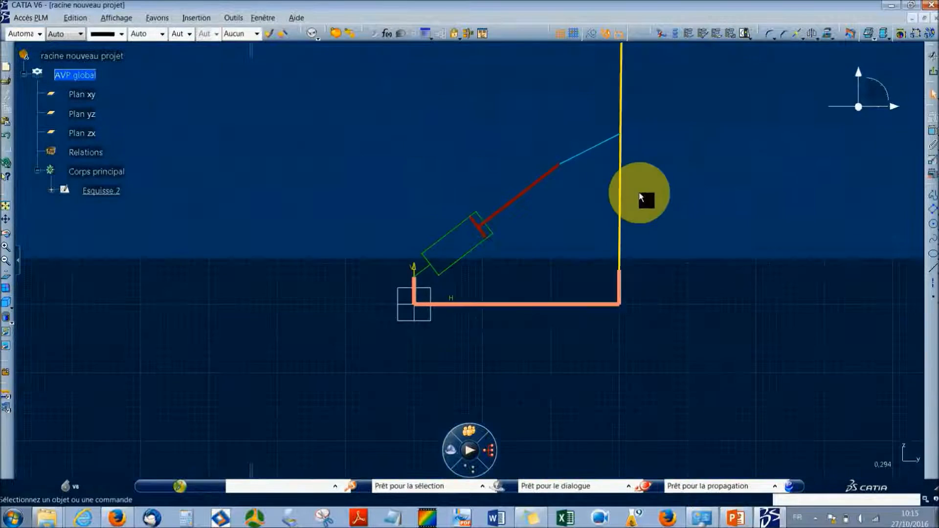
mouse_move(622, 78)
mouse_down()
mouse_move(513, 138)
mouse_move(629, 98)
mouse_move(514, 134)
mouse_move(620, 102)
mouse_move(515, 131)
mouse_move(617, 93)
mouse_up()
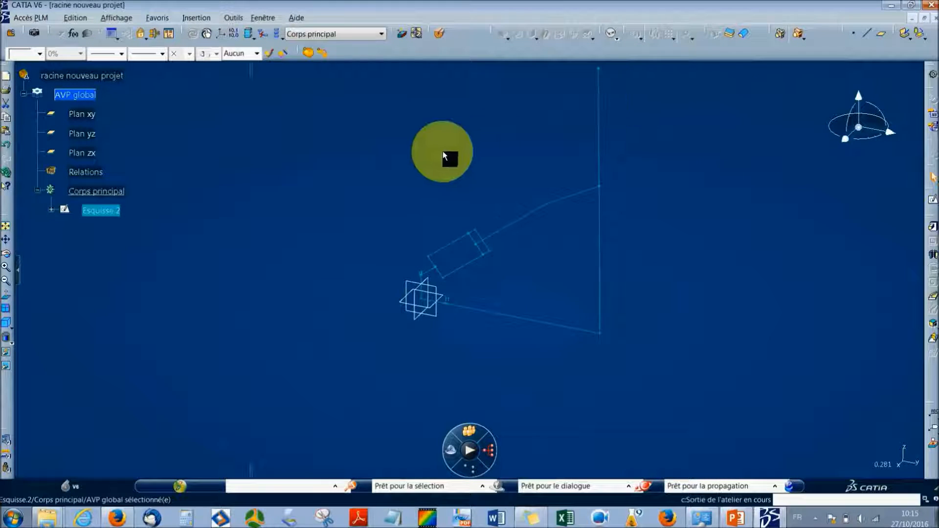
- Create an axis system at the arm's lower pivot vertex, with Y along the arm line and X along the long base line
click(223, 37)
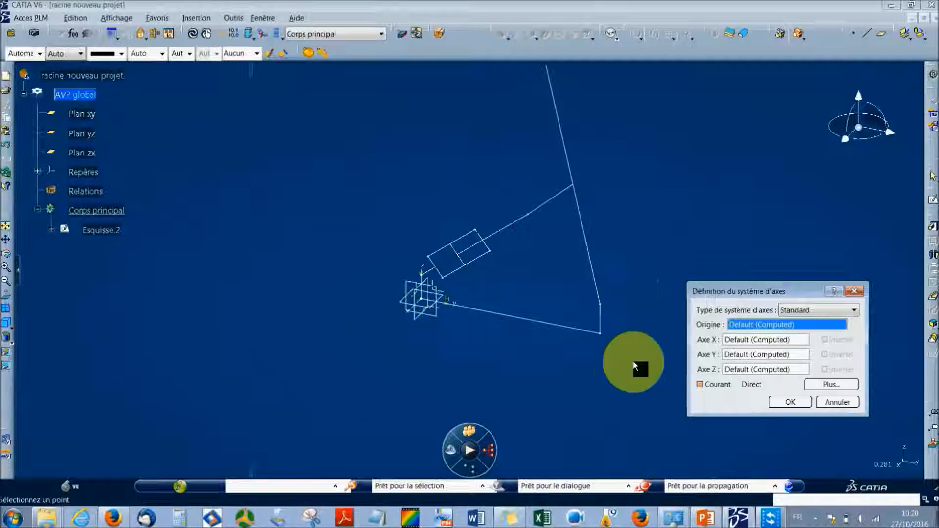
click(600, 304)
click(732, 355)
click(592, 259)
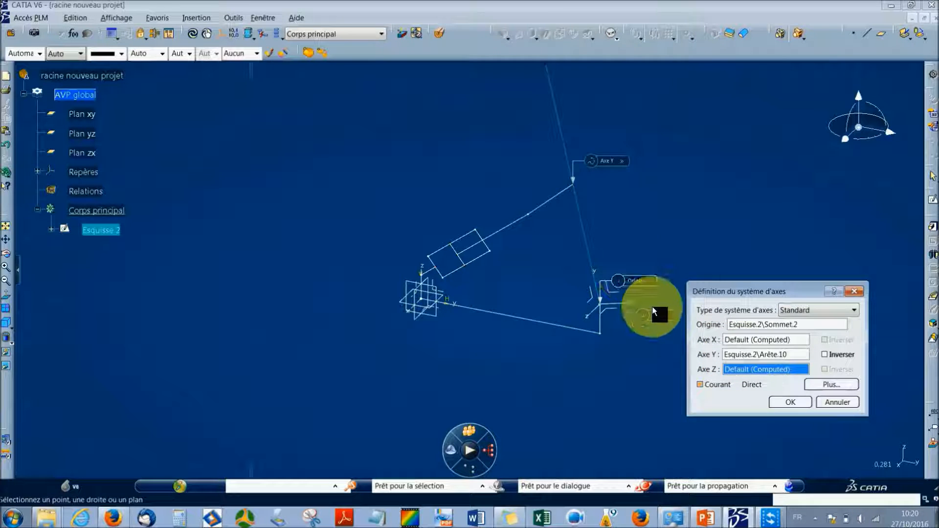
click(764, 338)
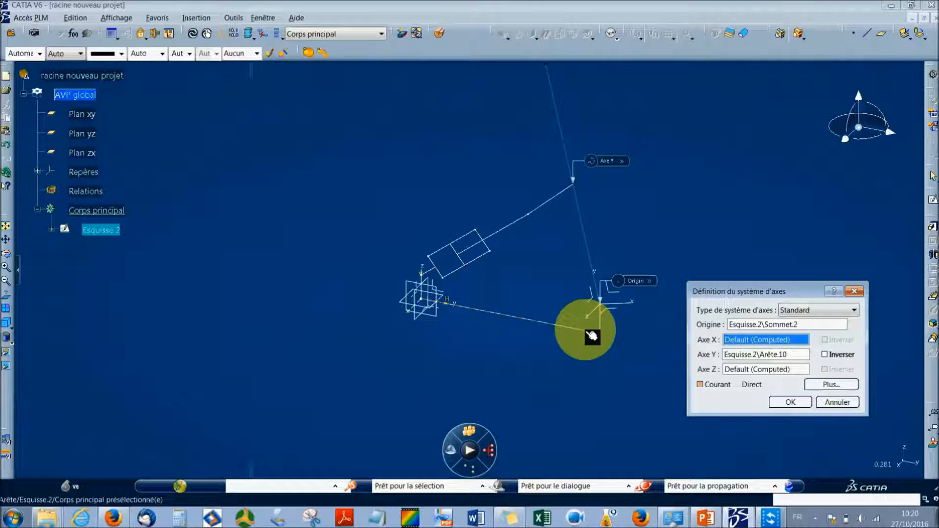
click(592, 337)
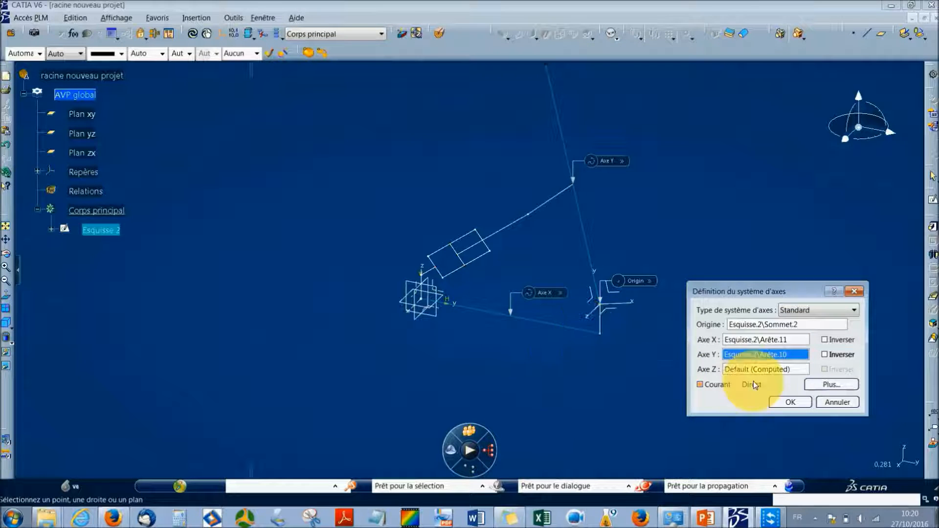
click(790, 402)
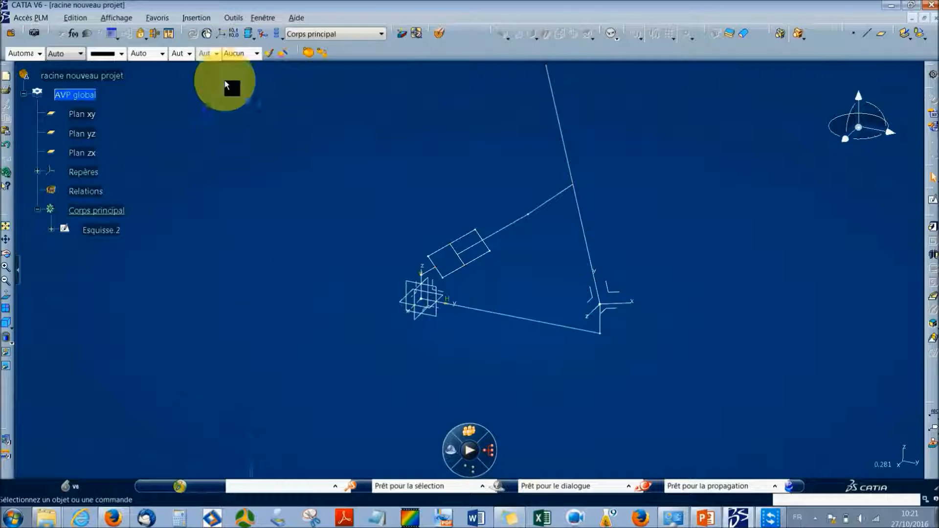
- Start an instantiation from a representation, search for "liaisons avp", and choose Liaisons AVP Chape as the model
click(196, 17)
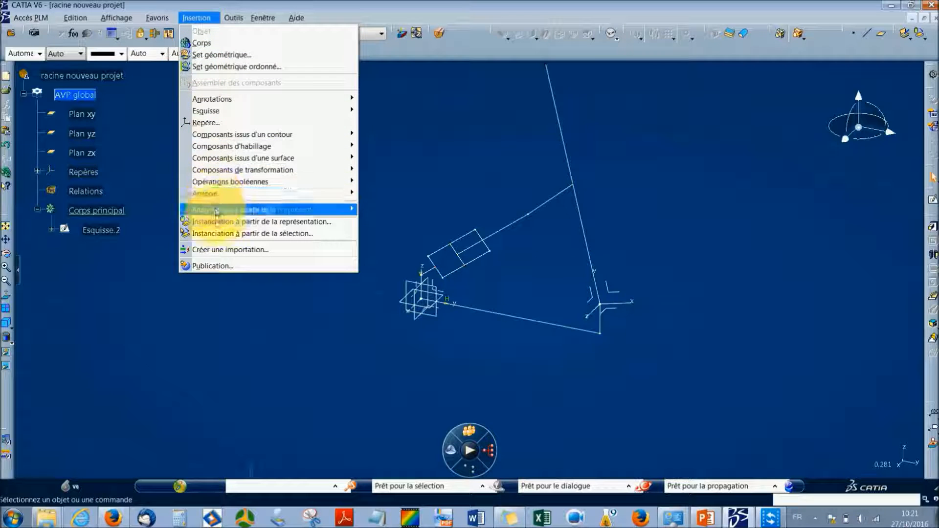
click(217, 221)
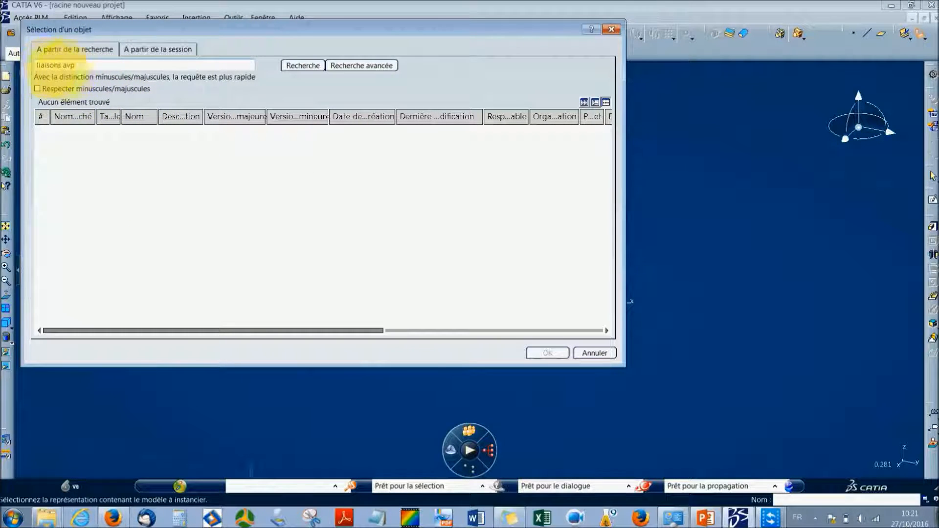
click(301, 66)
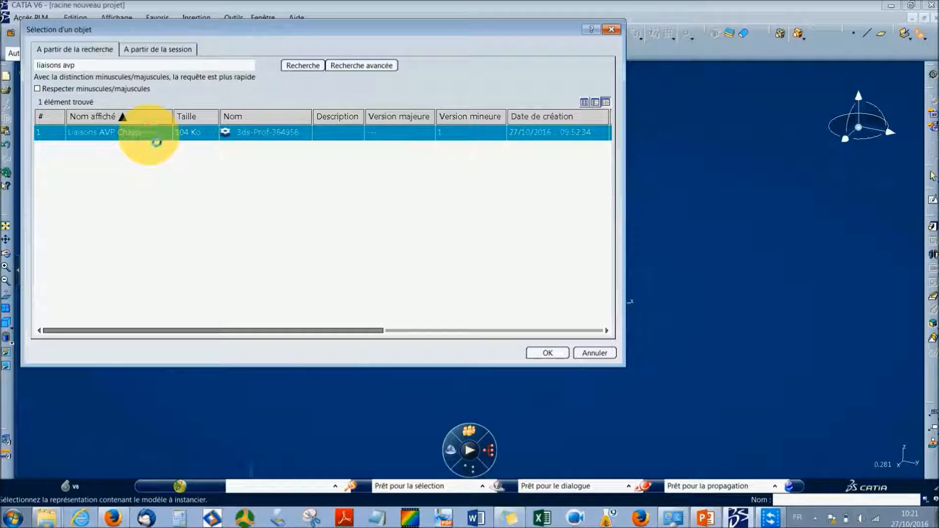
double_click(156, 143)
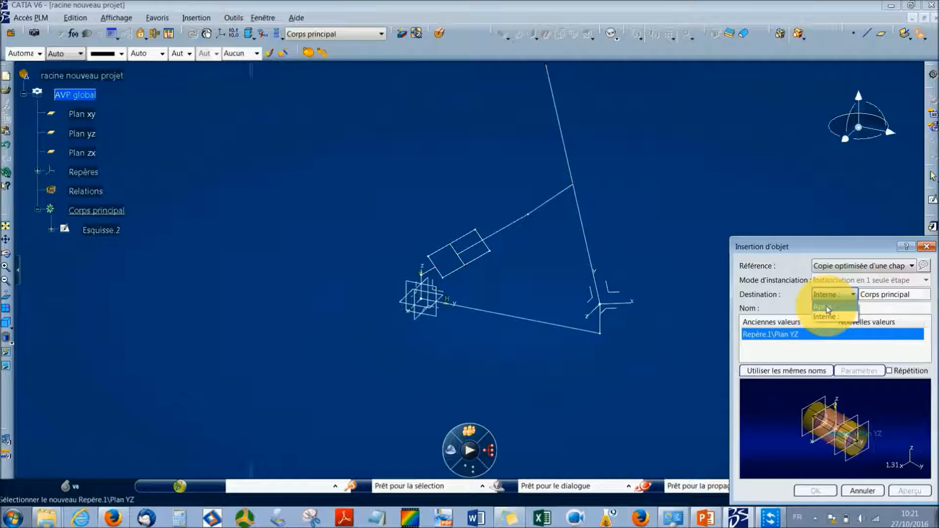
- Set the insertion destination to after Corps principal and preview the clevis with the lower pivot axis system's Plan XY replacing Repère.1\Plan YZ
click(826, 306)
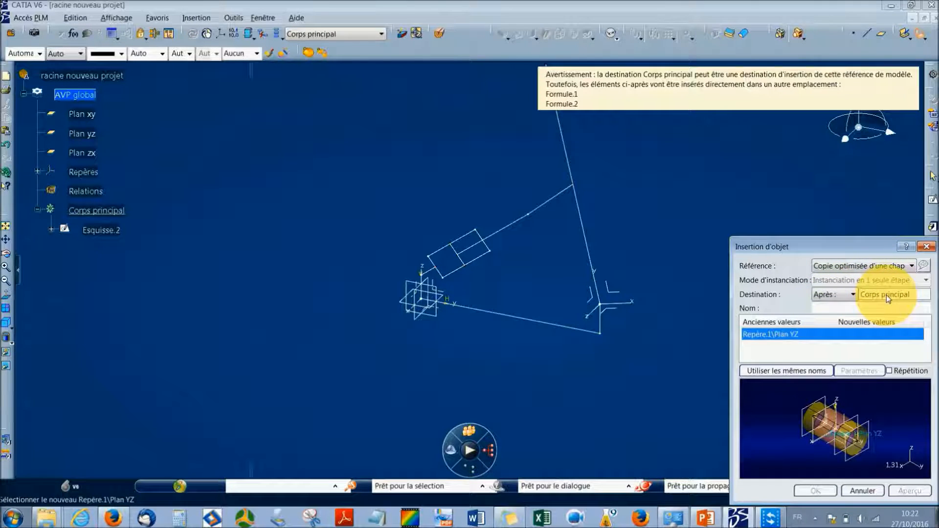
click(620, 297)
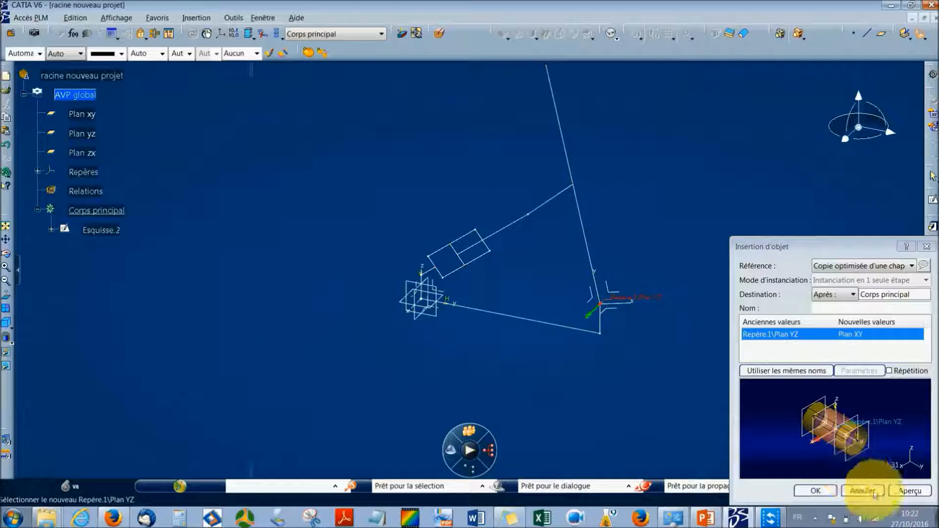
click(902, 491)
middle_drag(653, 385, 478, 307)
middle_drag(507, 323, 485, 295)
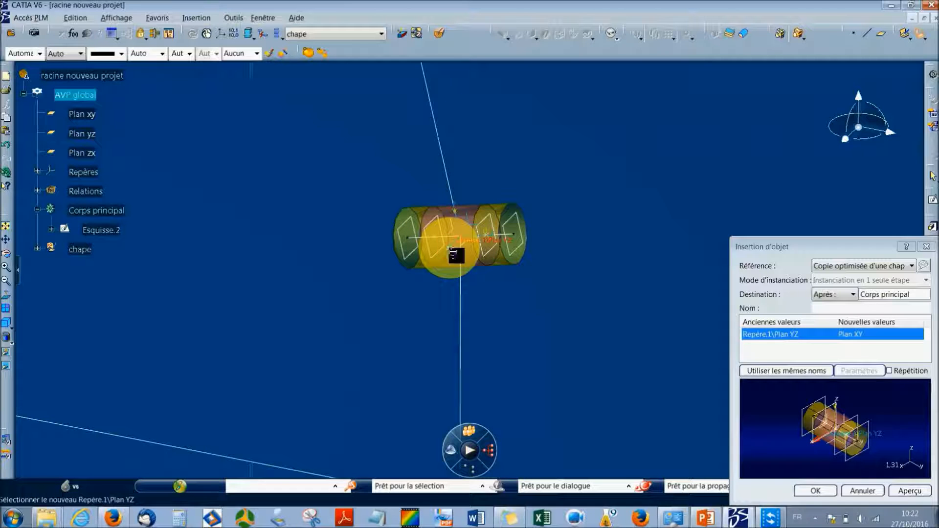
click(910, 491)
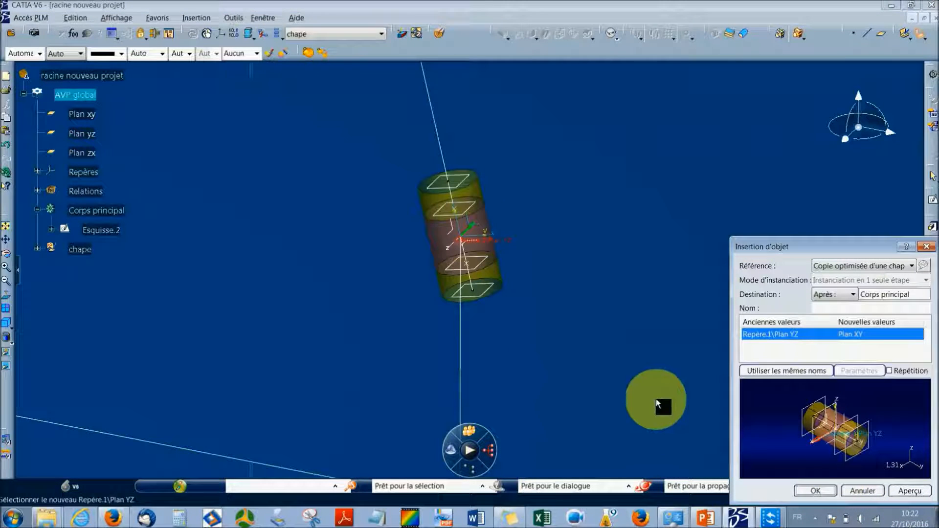
- Replace the input plane with Plan YZ of the lower pivot axis system, preview the clevis orientation, and insert the optimized copy
click(457, 239)
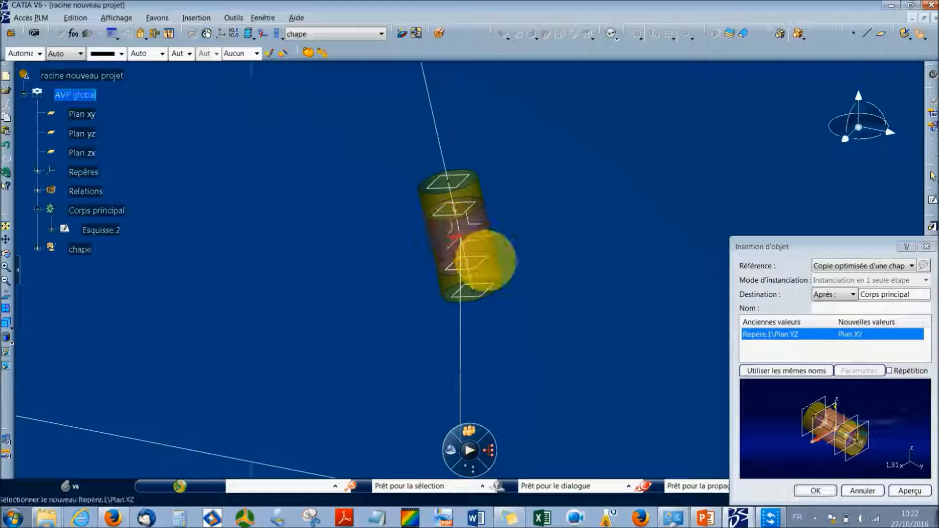
click(901, 491)
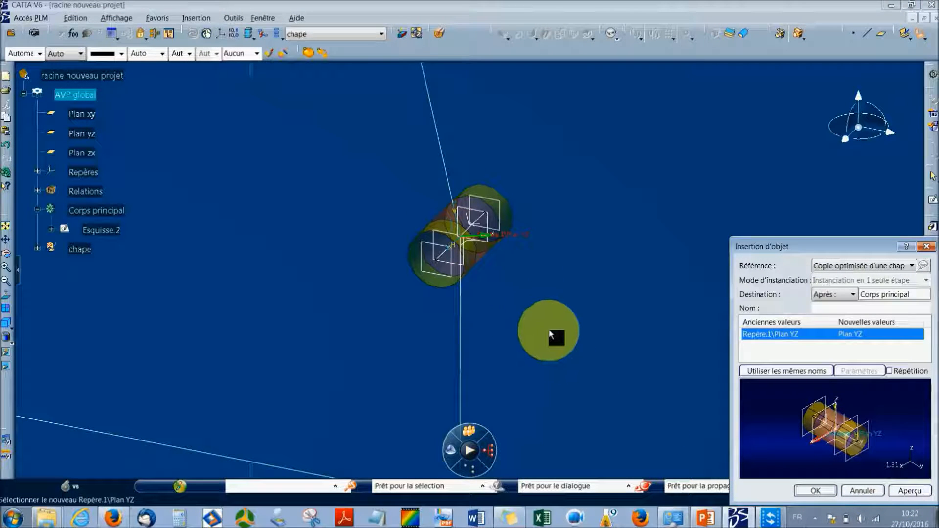
mouse_move(625, 326)
middle_down()
mouse_move(628, 319)
mouse_move(631, 430)
middle_up()
mouse_move(449, 330)
middle_down()
mouse_move(494, 341)
mouse_move(383, 329)
mouse_move(411, 337)
middle_up()
click(815, 491)
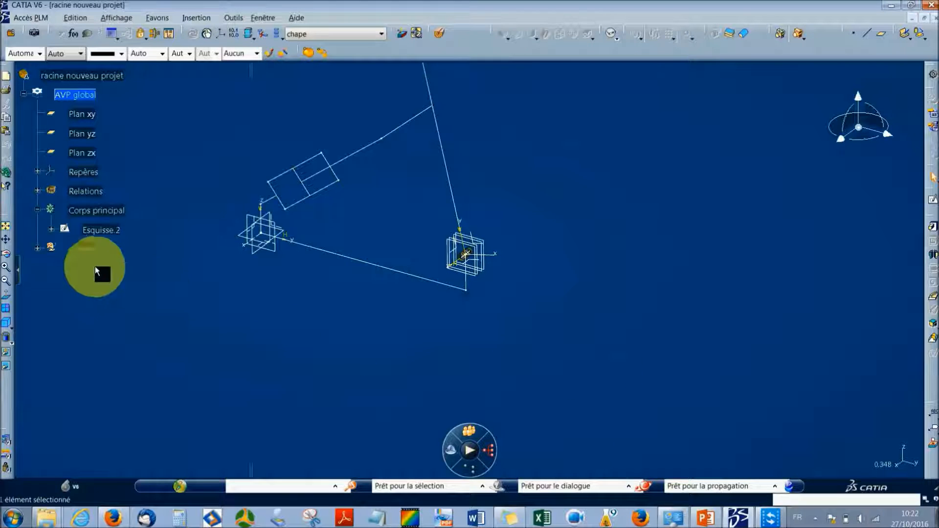
- Examine the planes, sketch, parameters and revolutions inside the inserted chape geometrical set, and select AVP global again
click(38, 249)
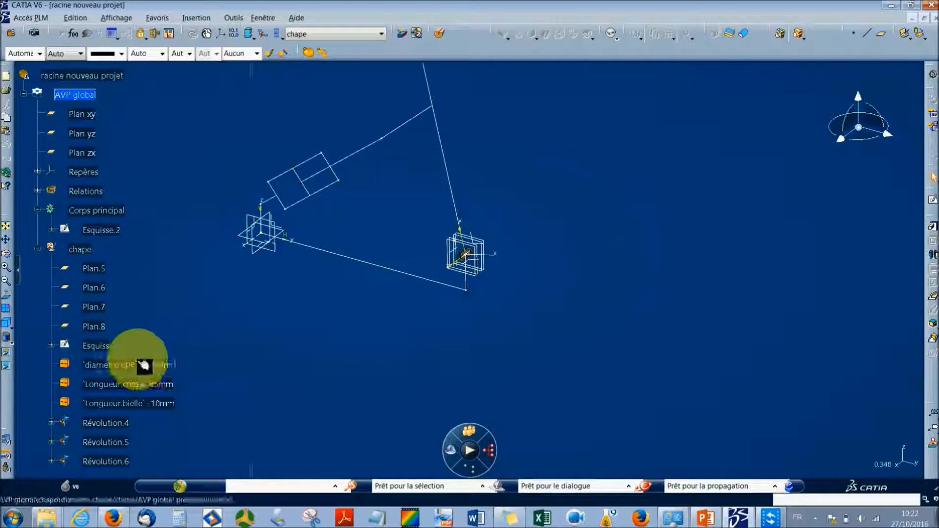
click(38, 249)
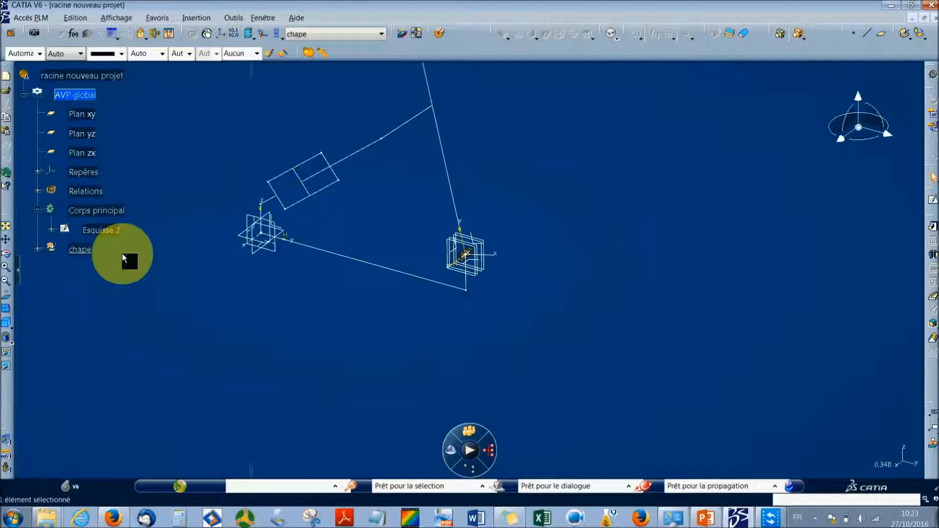
click(83, 98)
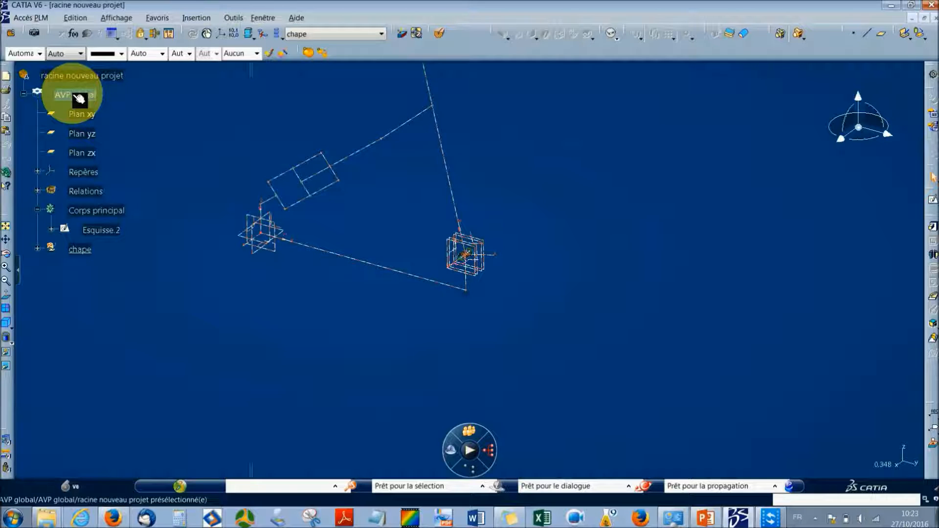
click(78, 98)
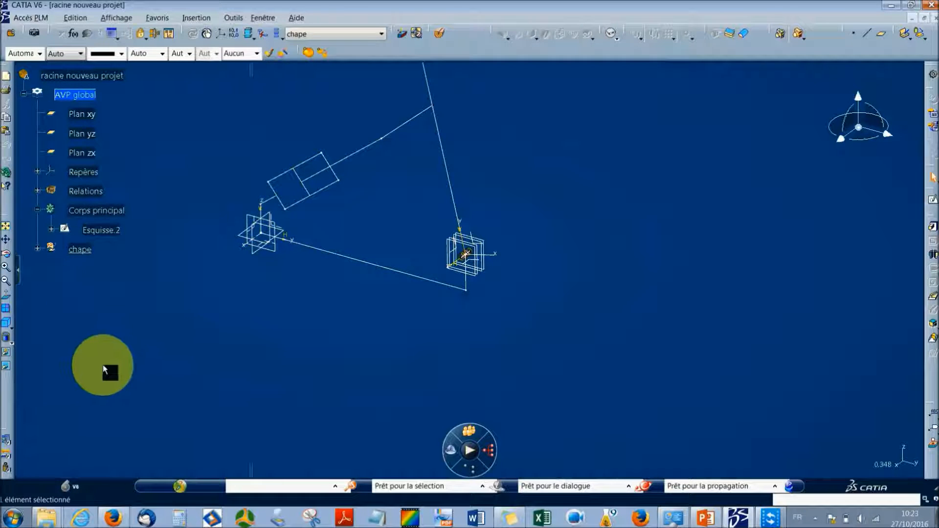